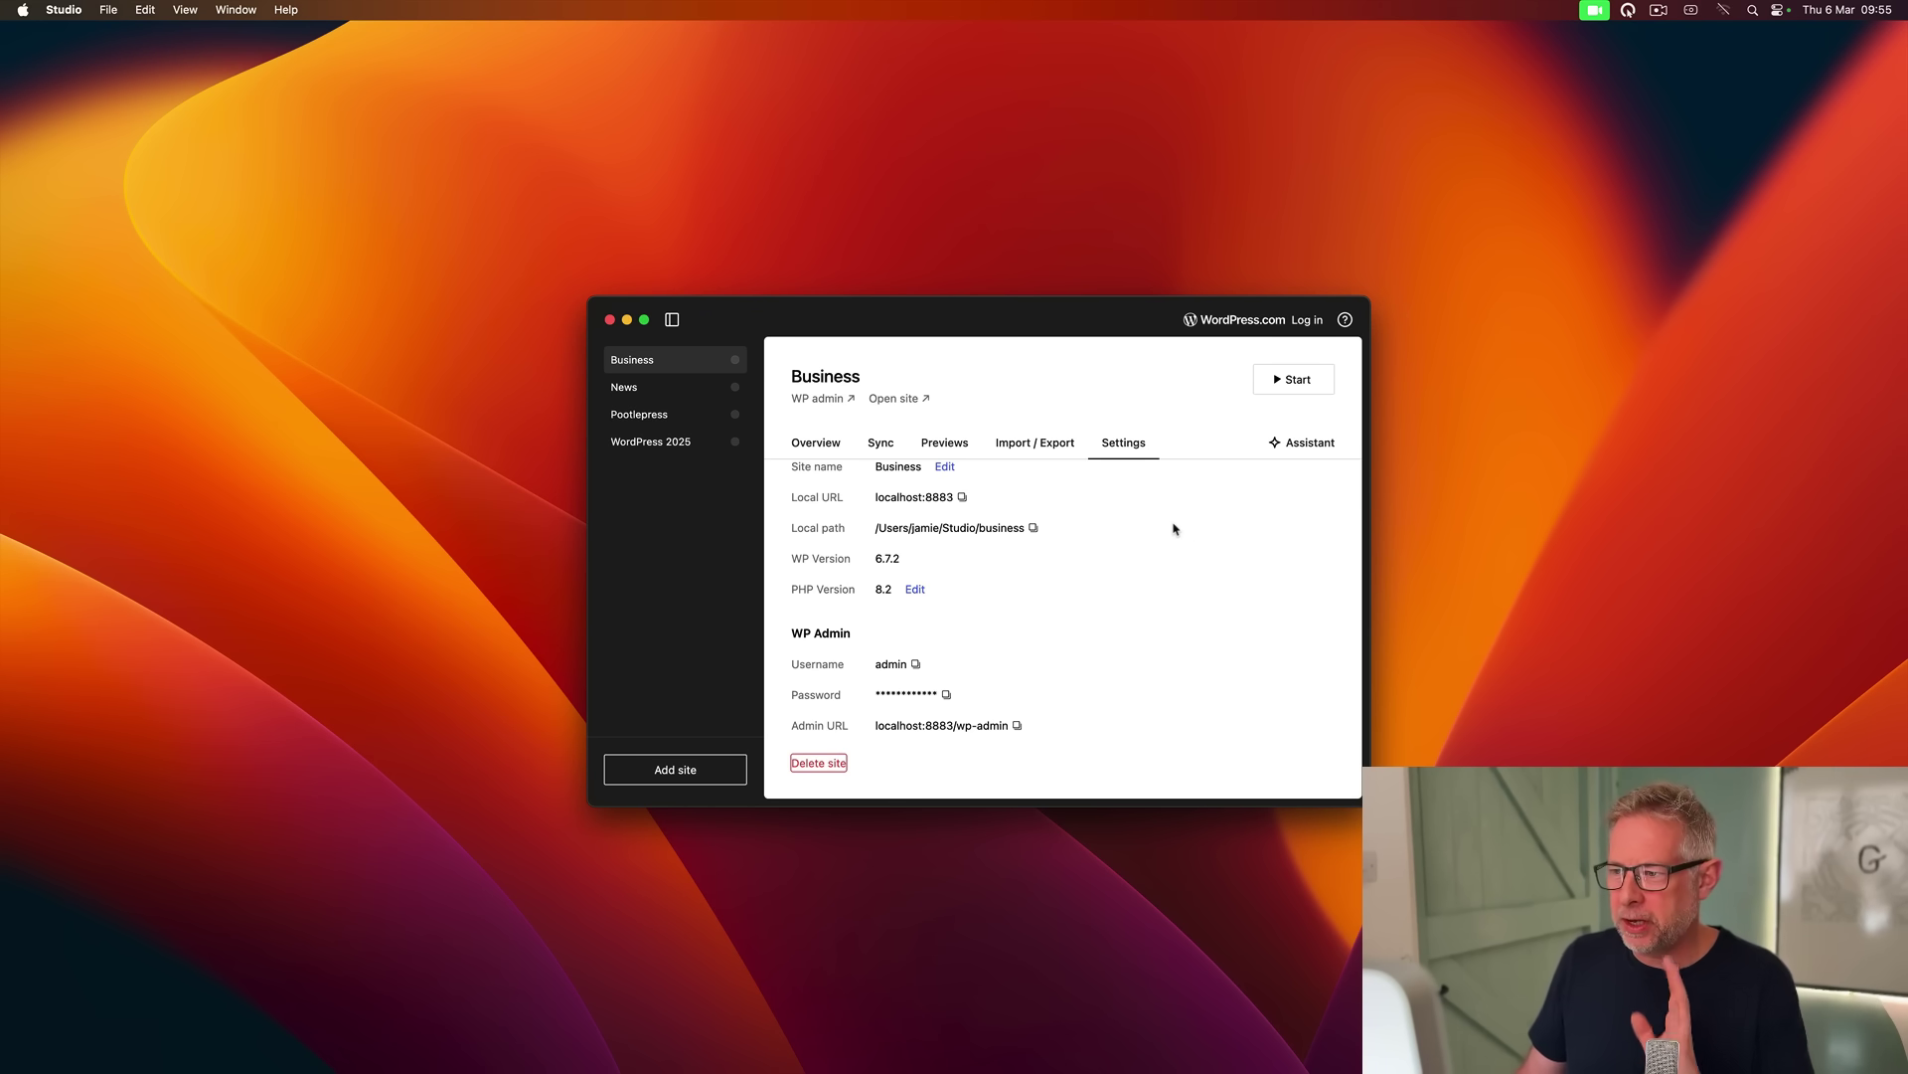
Create a WordPress Studio site named 'Block Themes' and open its WP admin
click(668, 775)
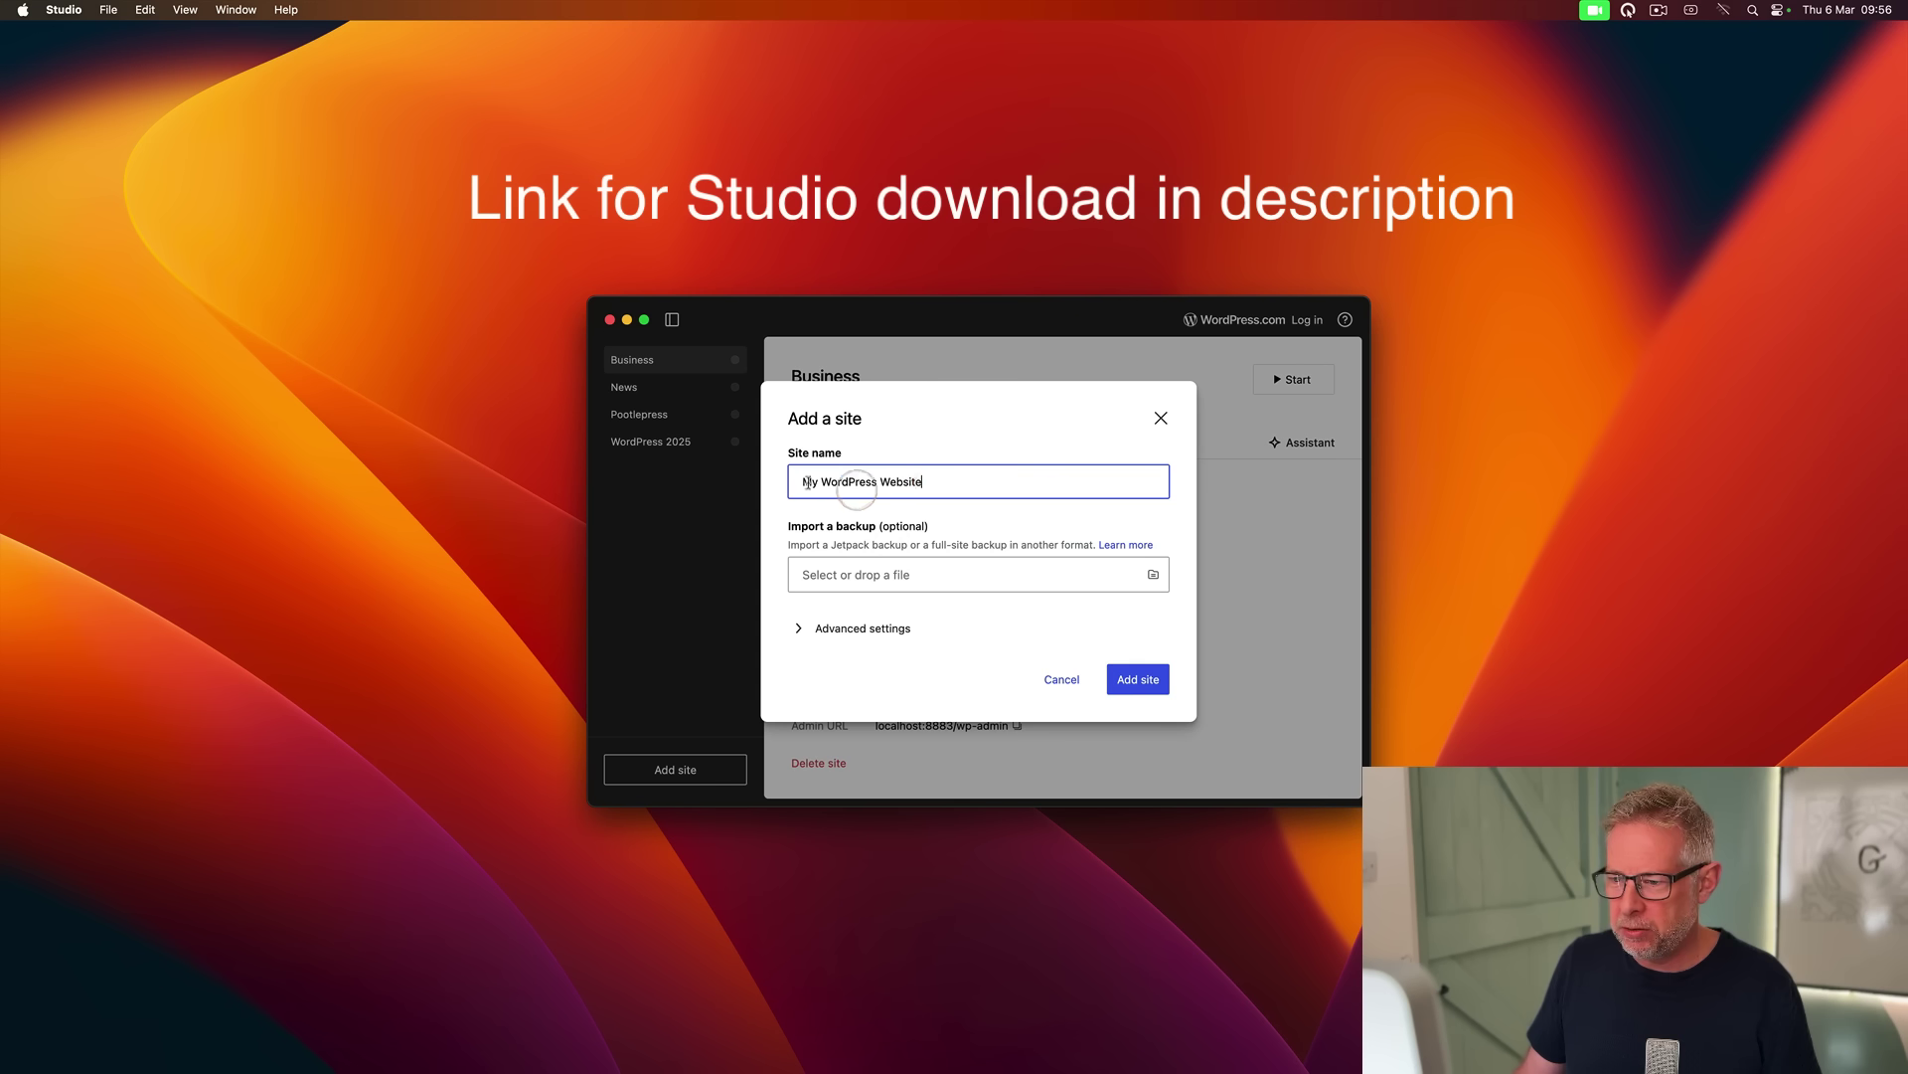
triple_click(807, 482)
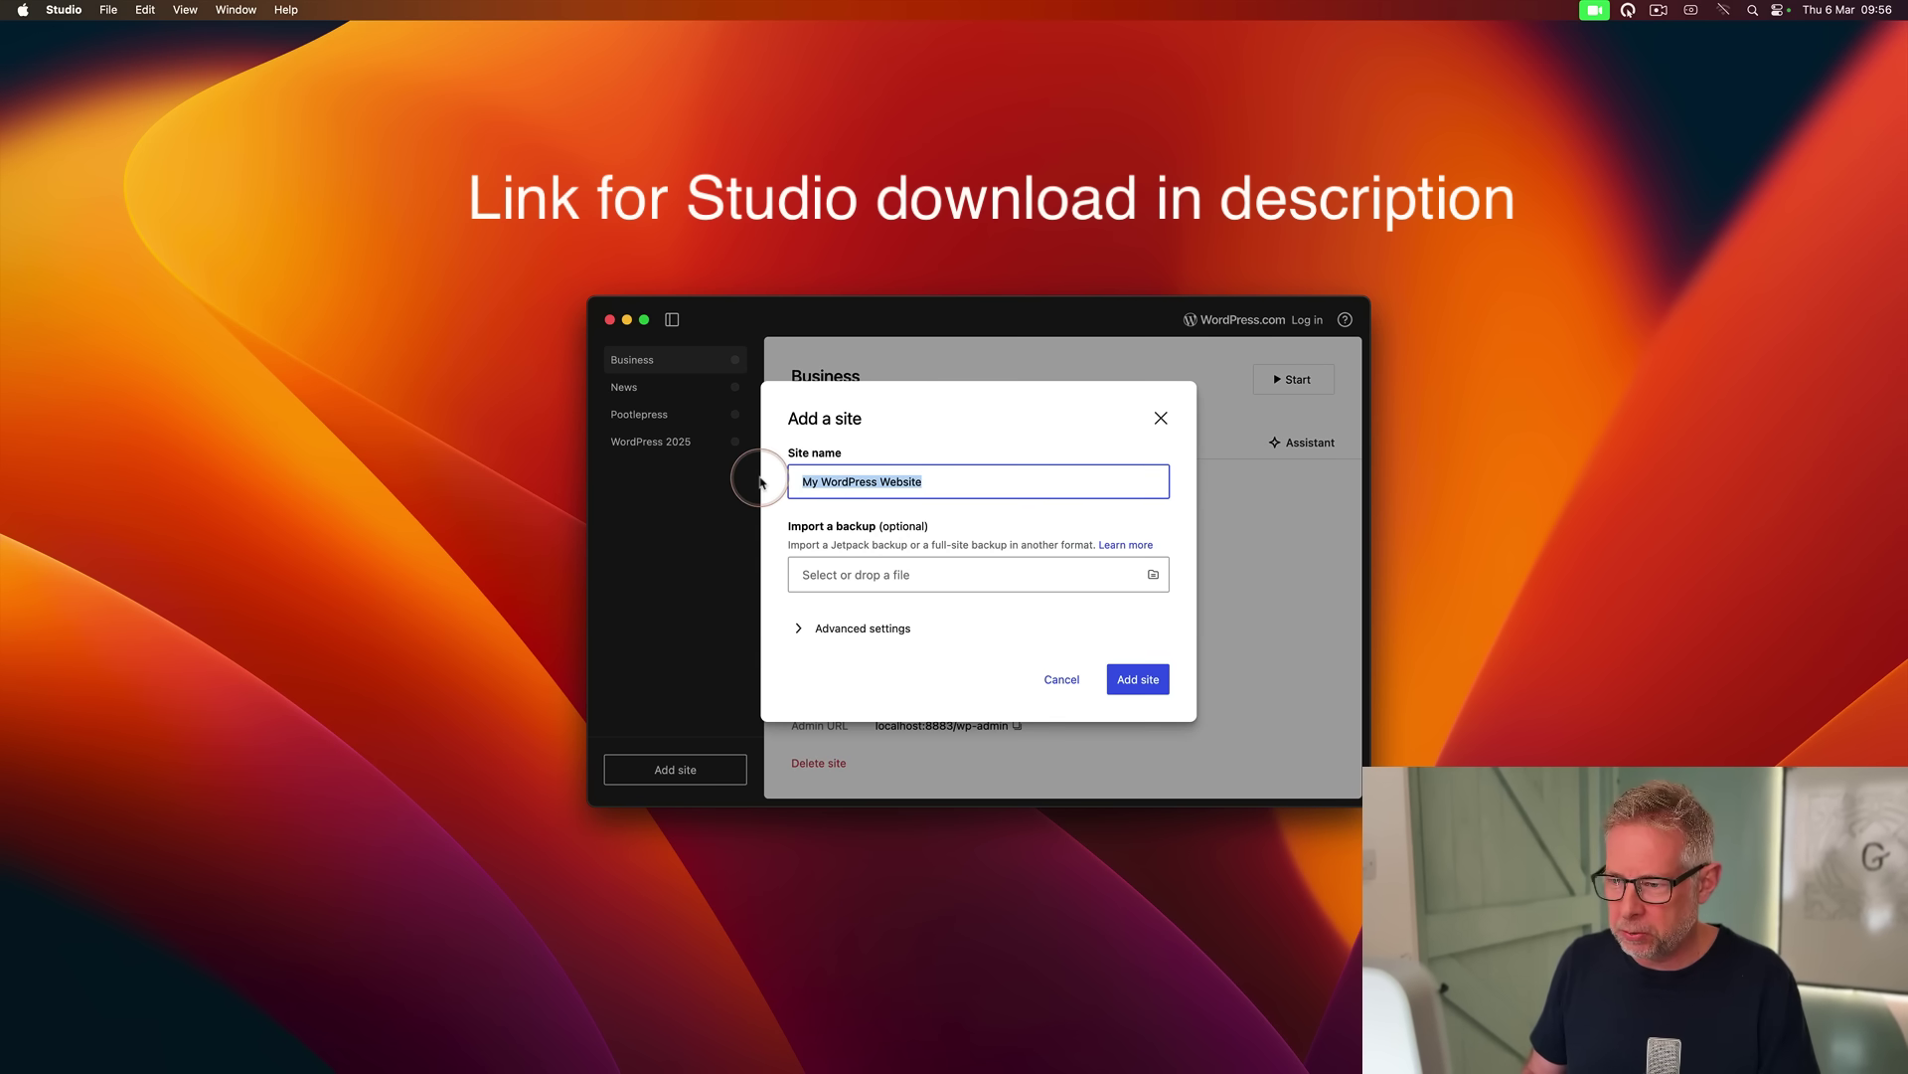
text(Block Themes)
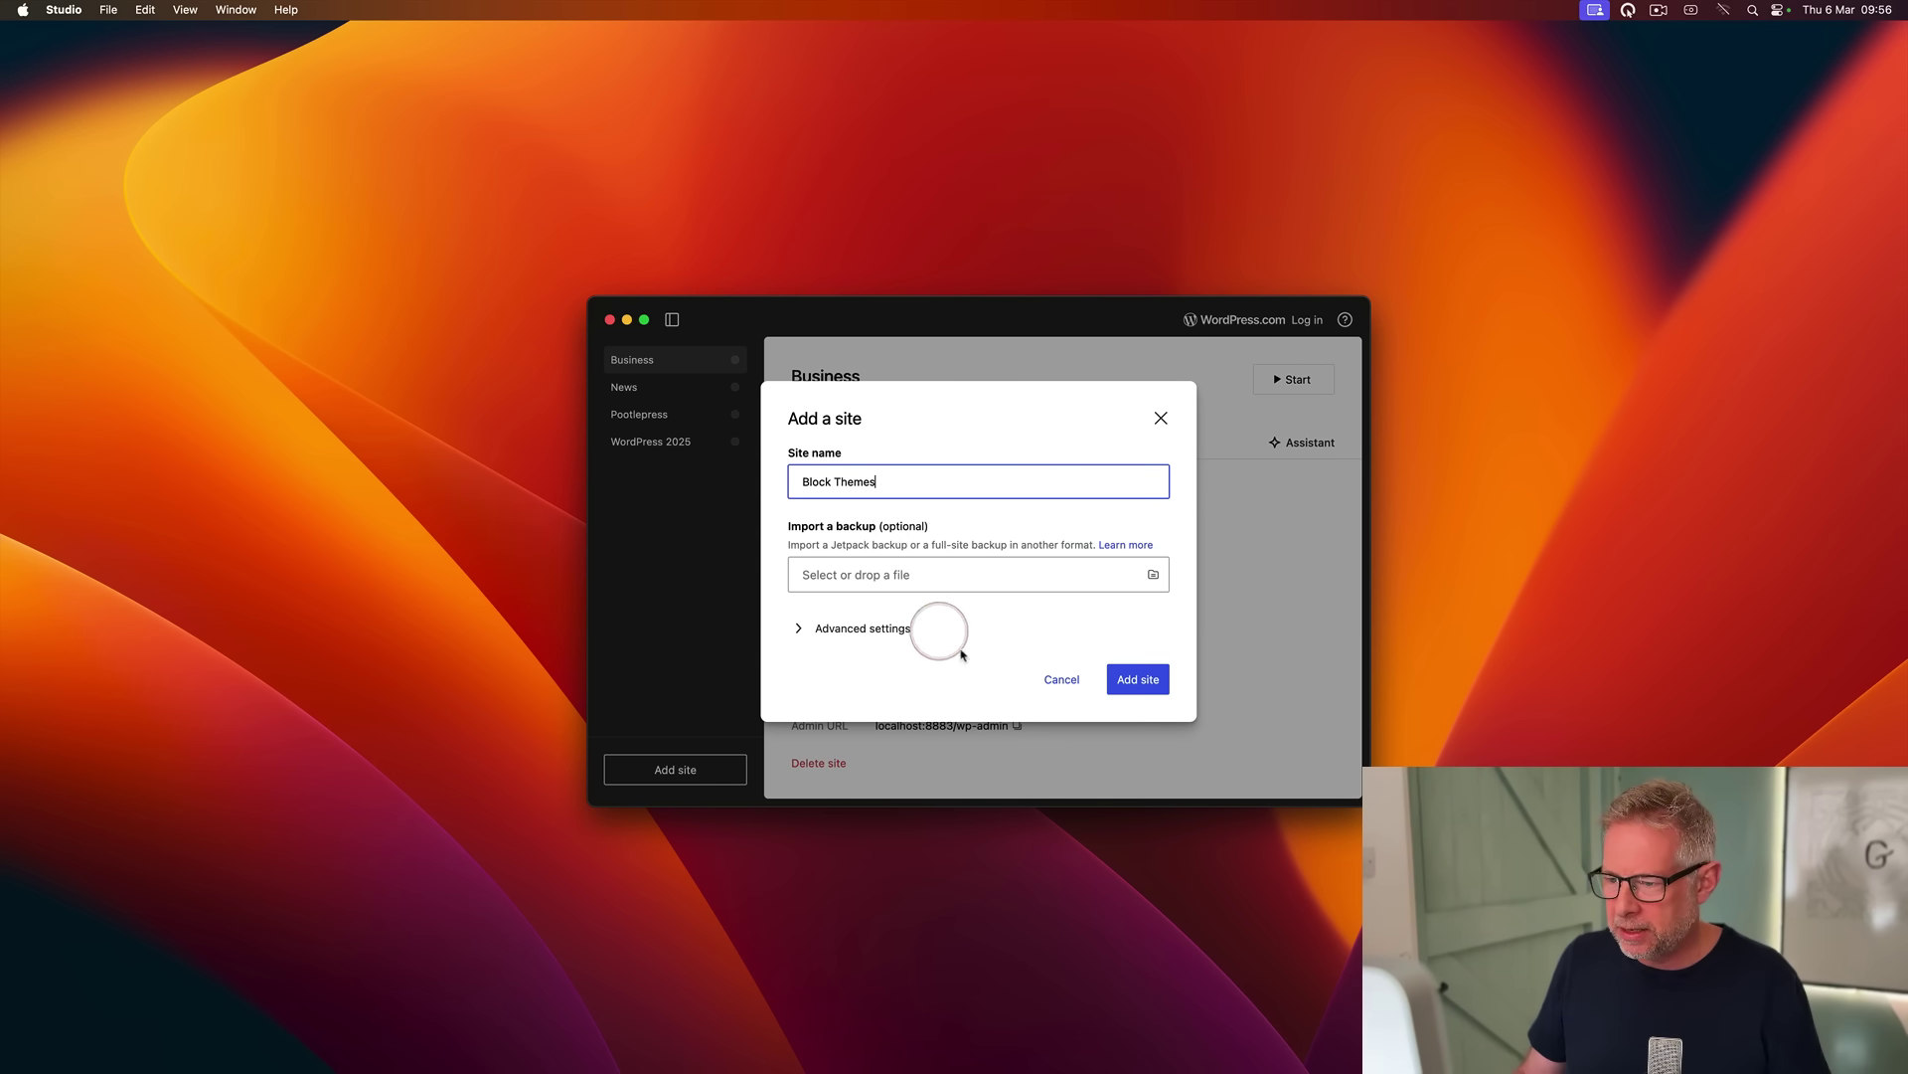
click(1128, 681)
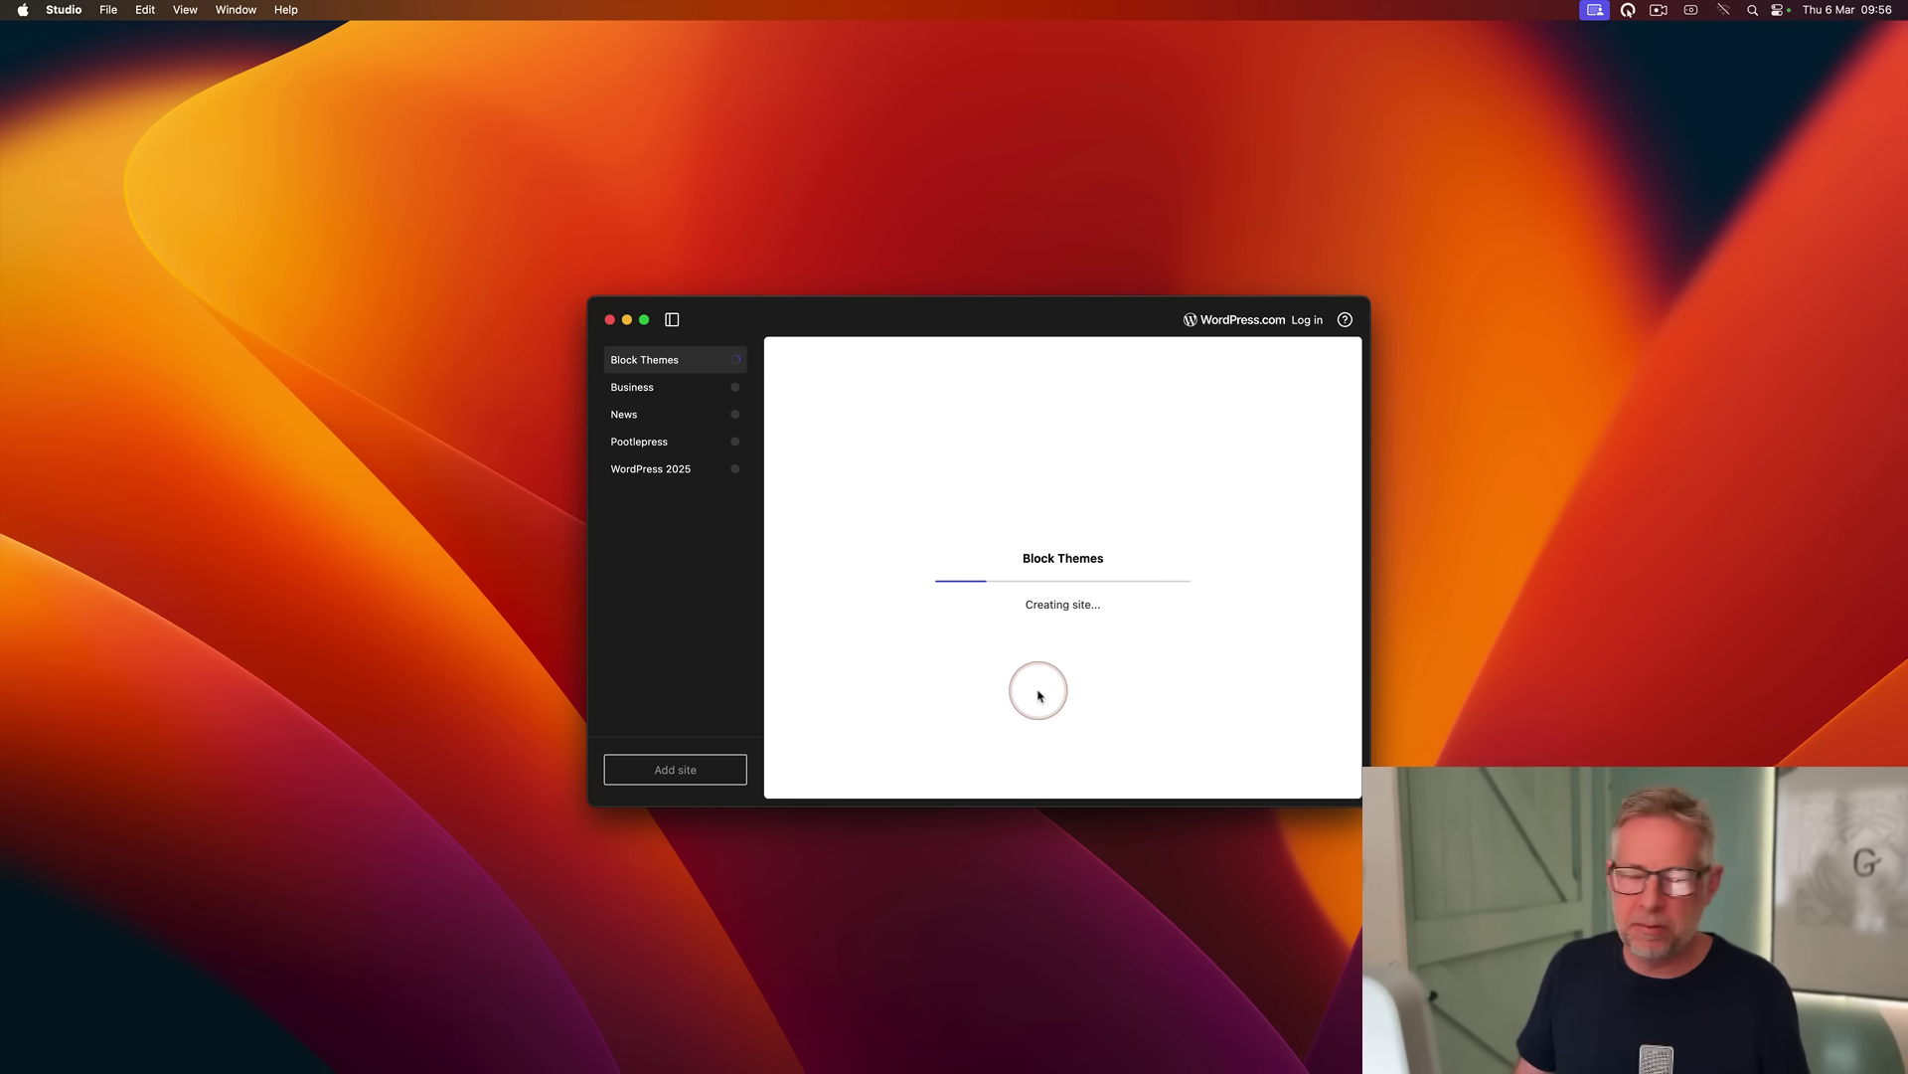
drag(1056, 319, 998, 288)
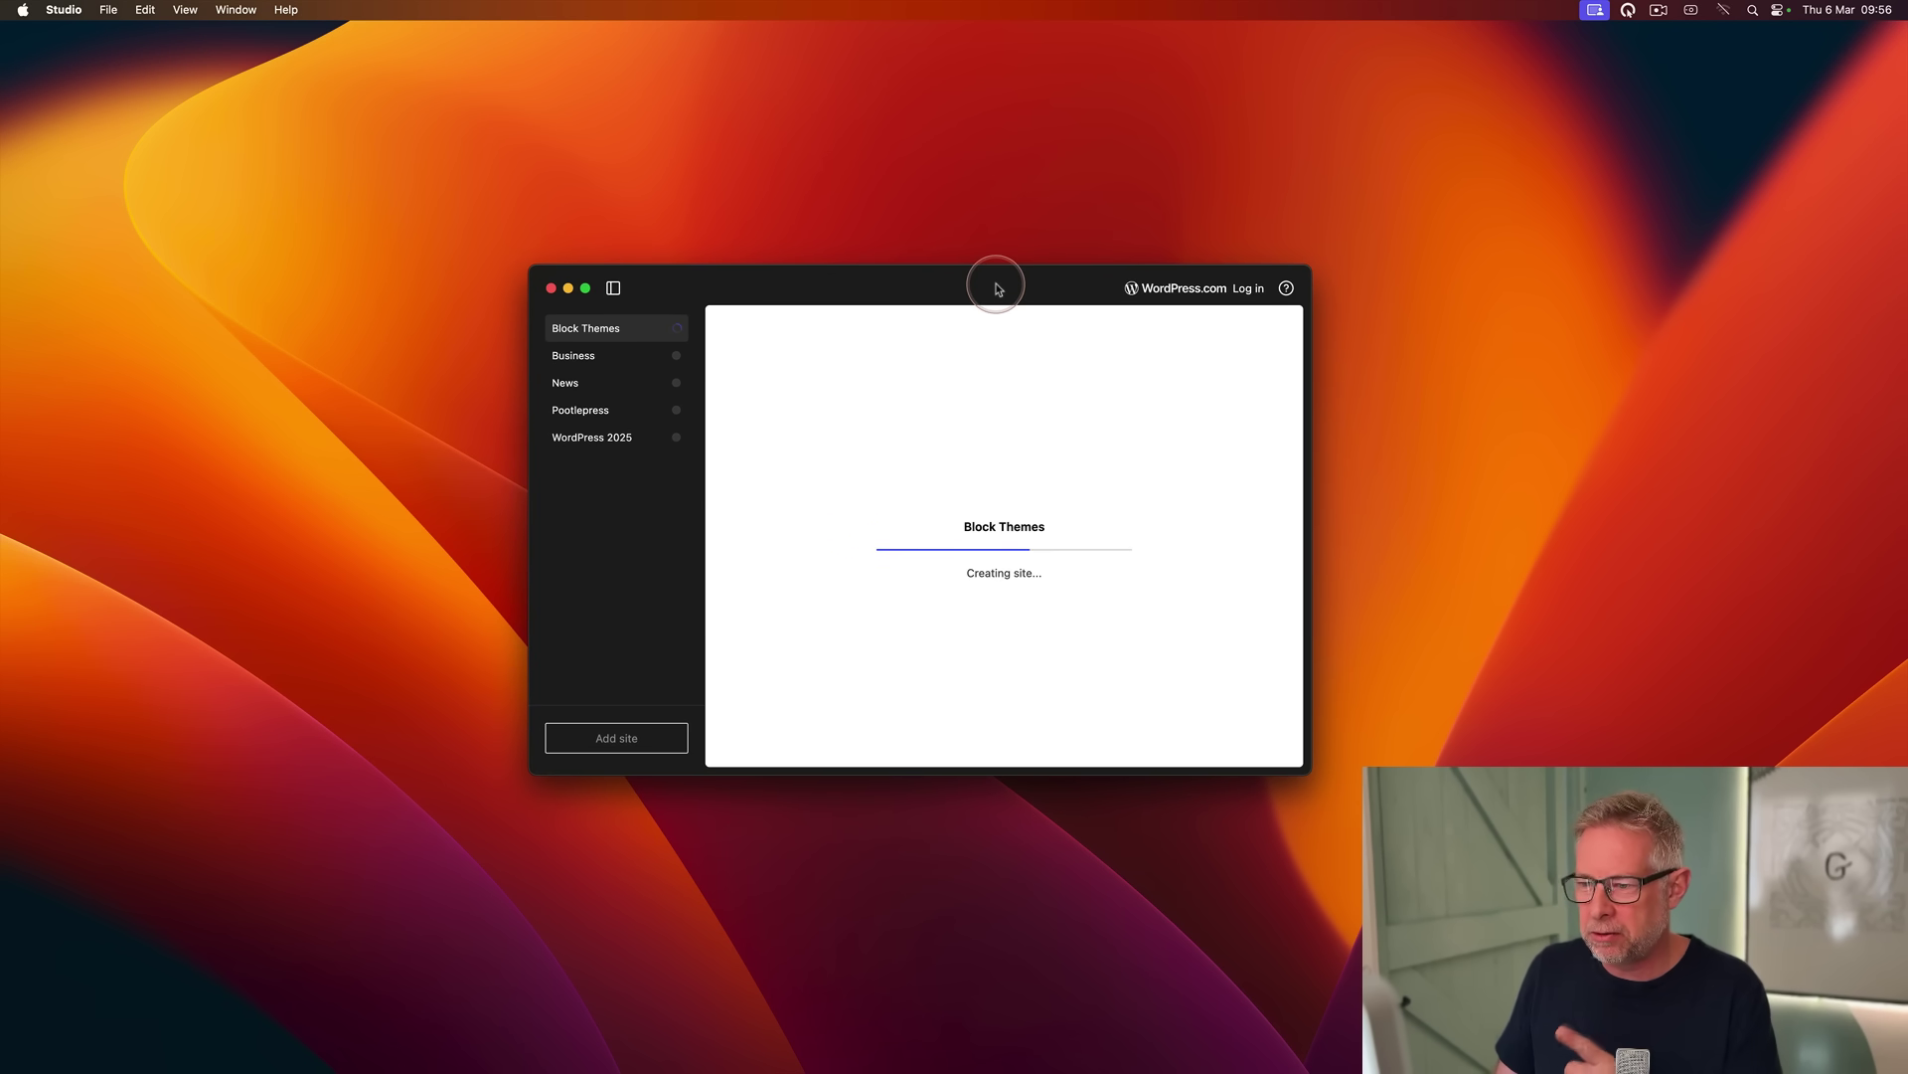
click(790, 370)
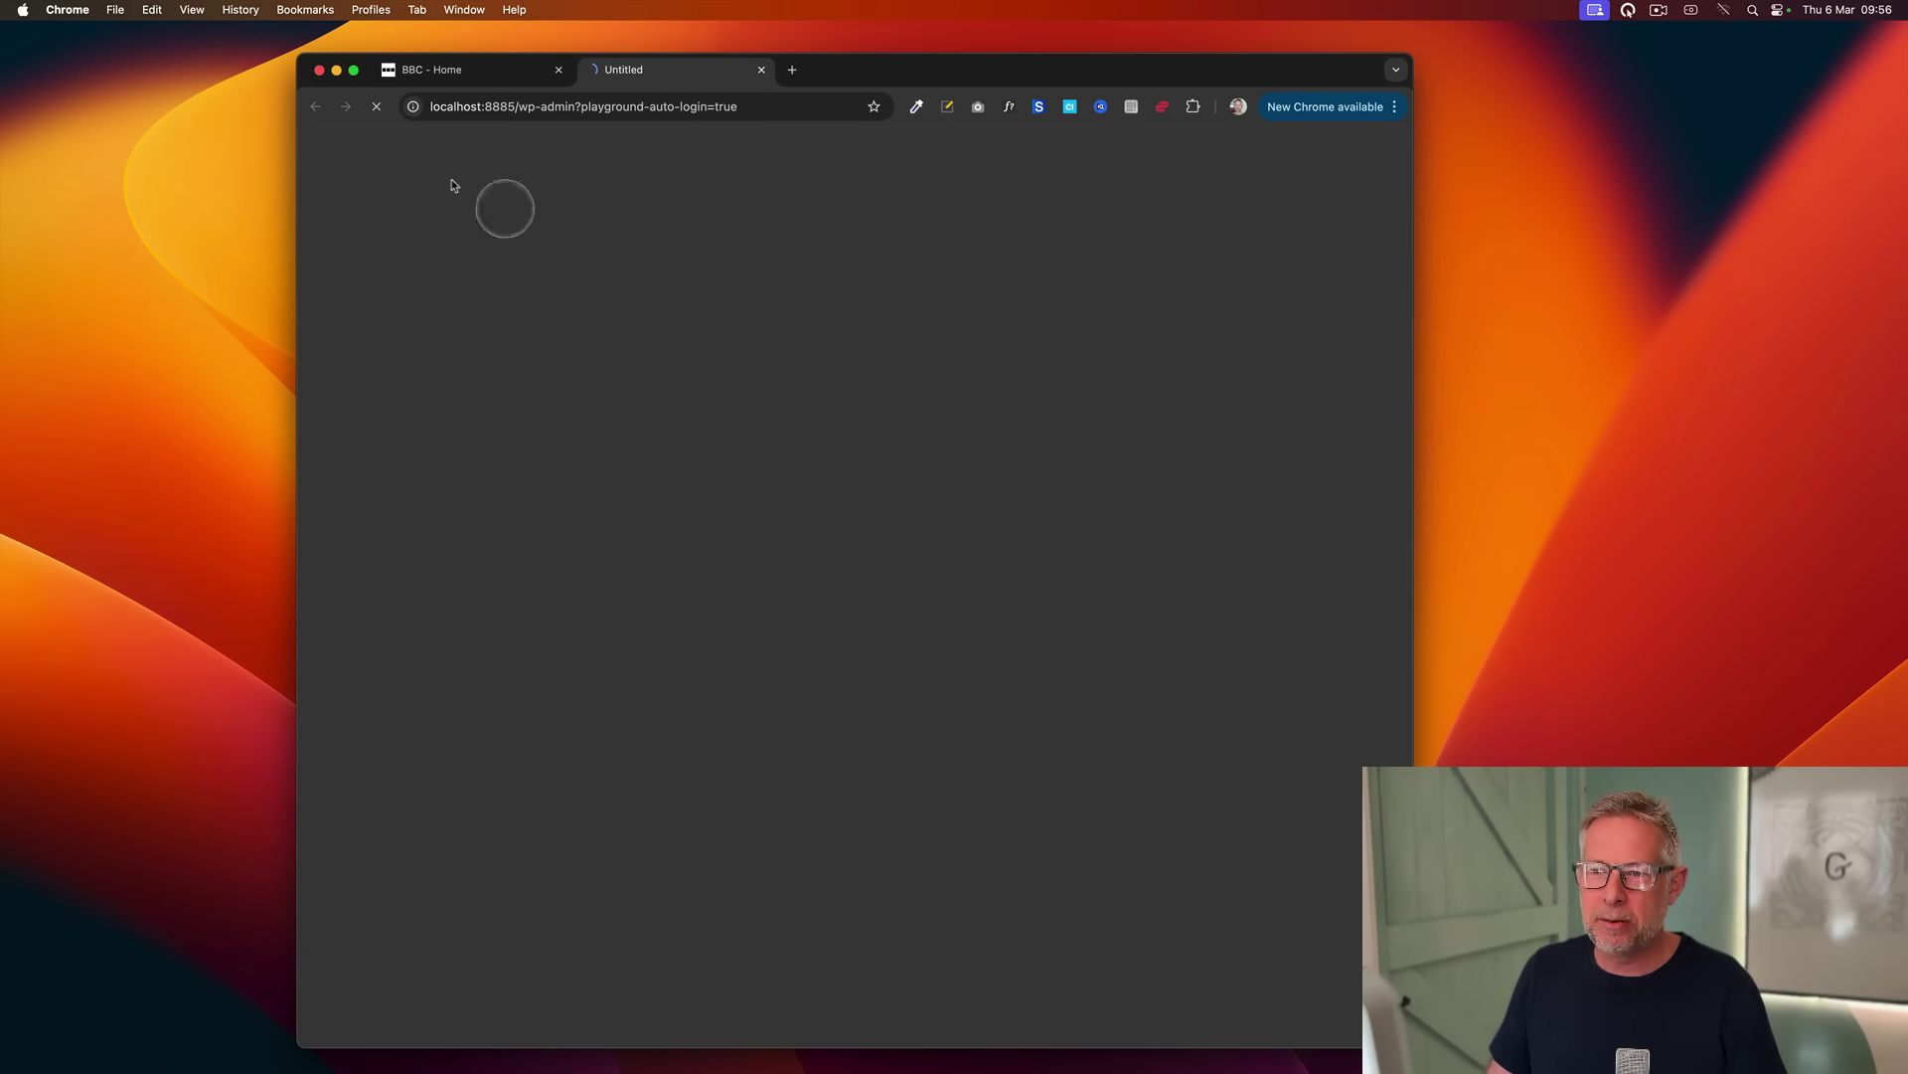
Make Chrome full screen and visit the Block Themes front end from the admin bar
click(354, 70)
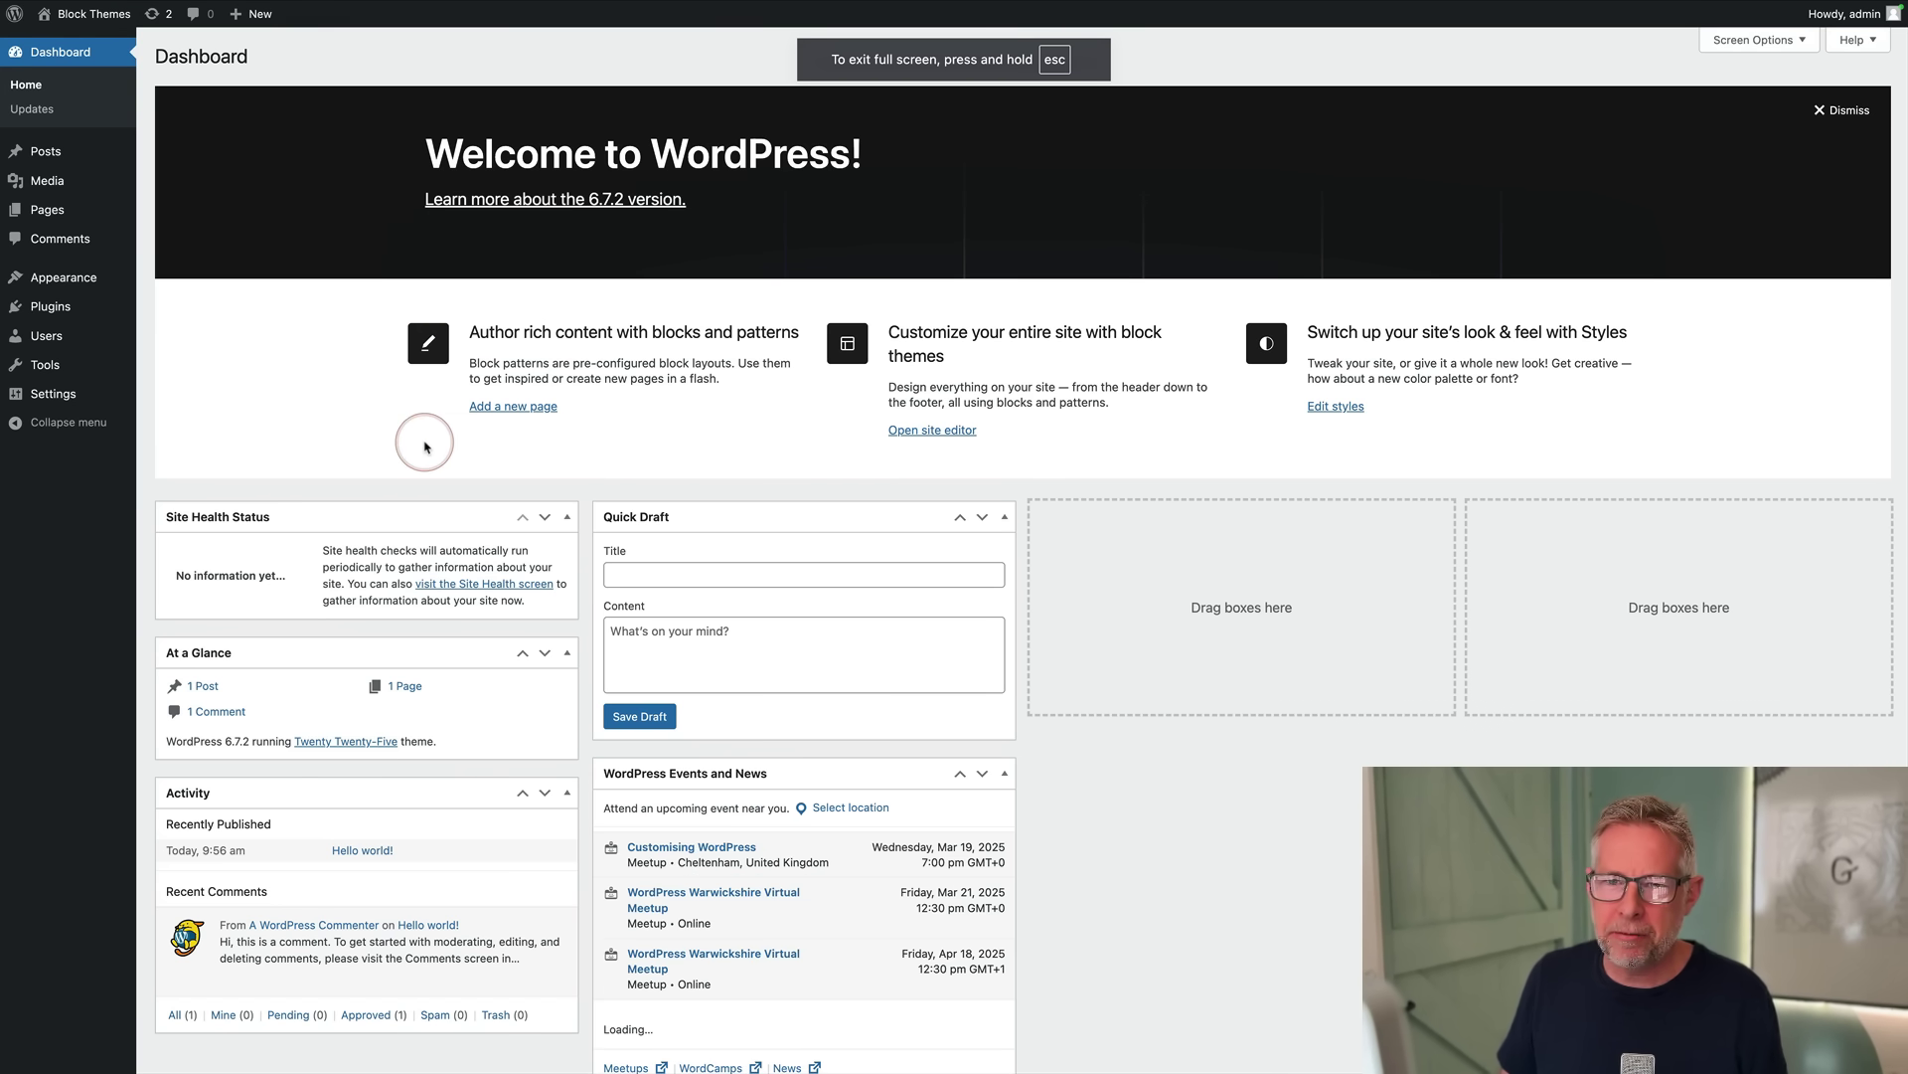
click(62, 15)
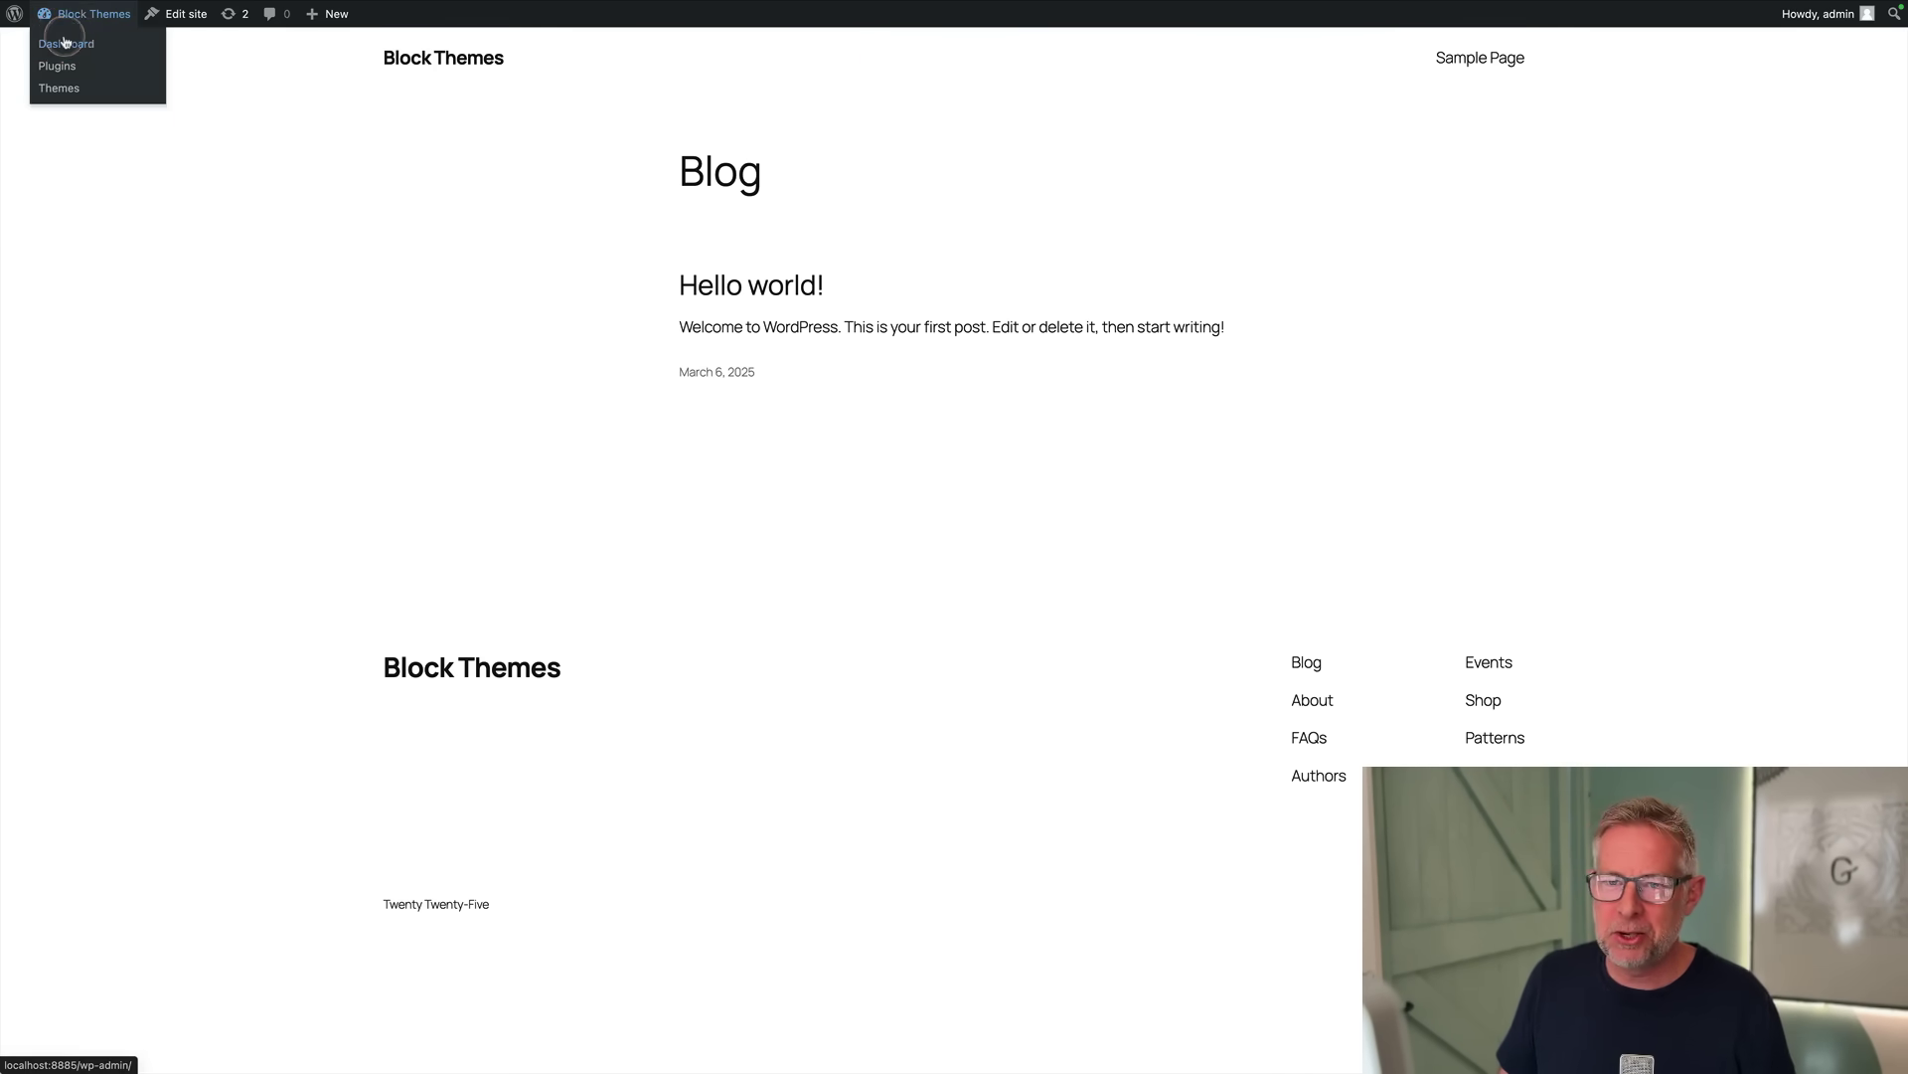
Find 'twentig' under Add New Plugin, then install and activate the Twentig plugin
click(80, 43)
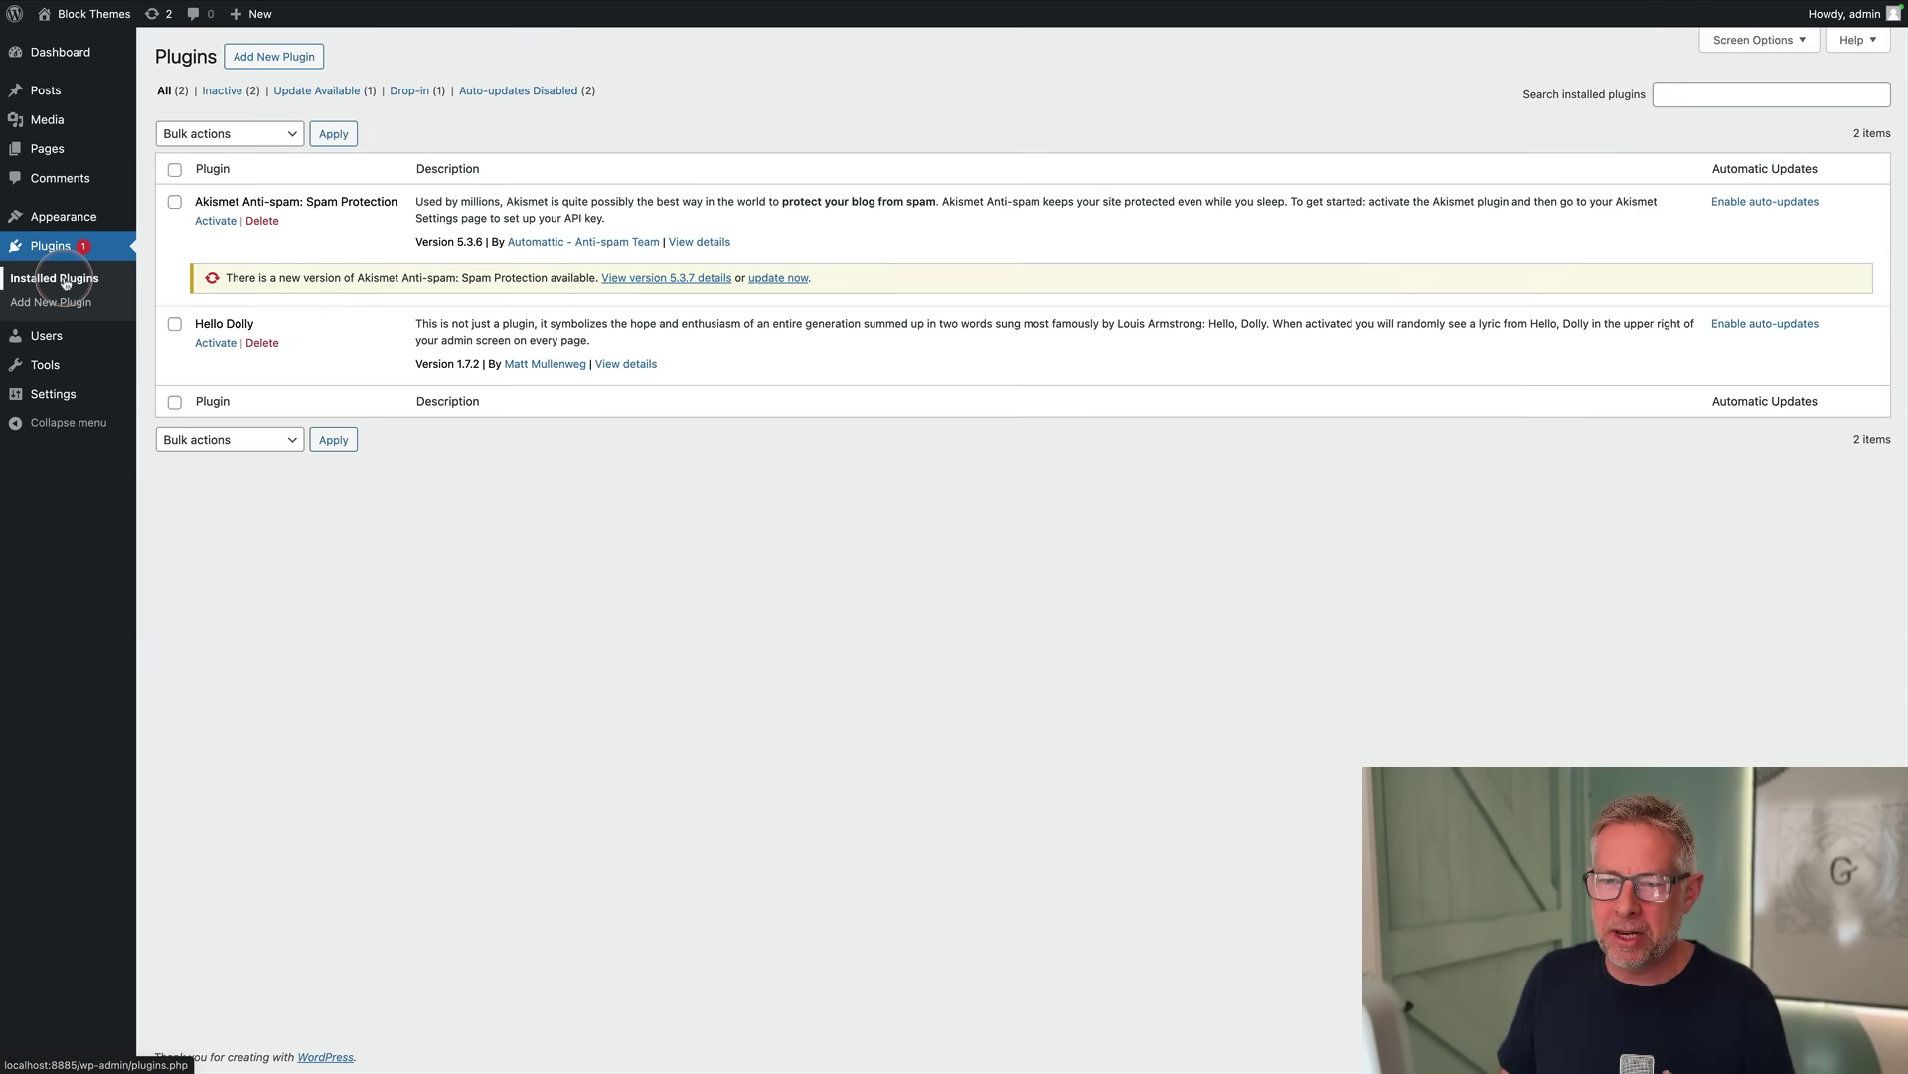
click(226, 114)
click(261, 66)
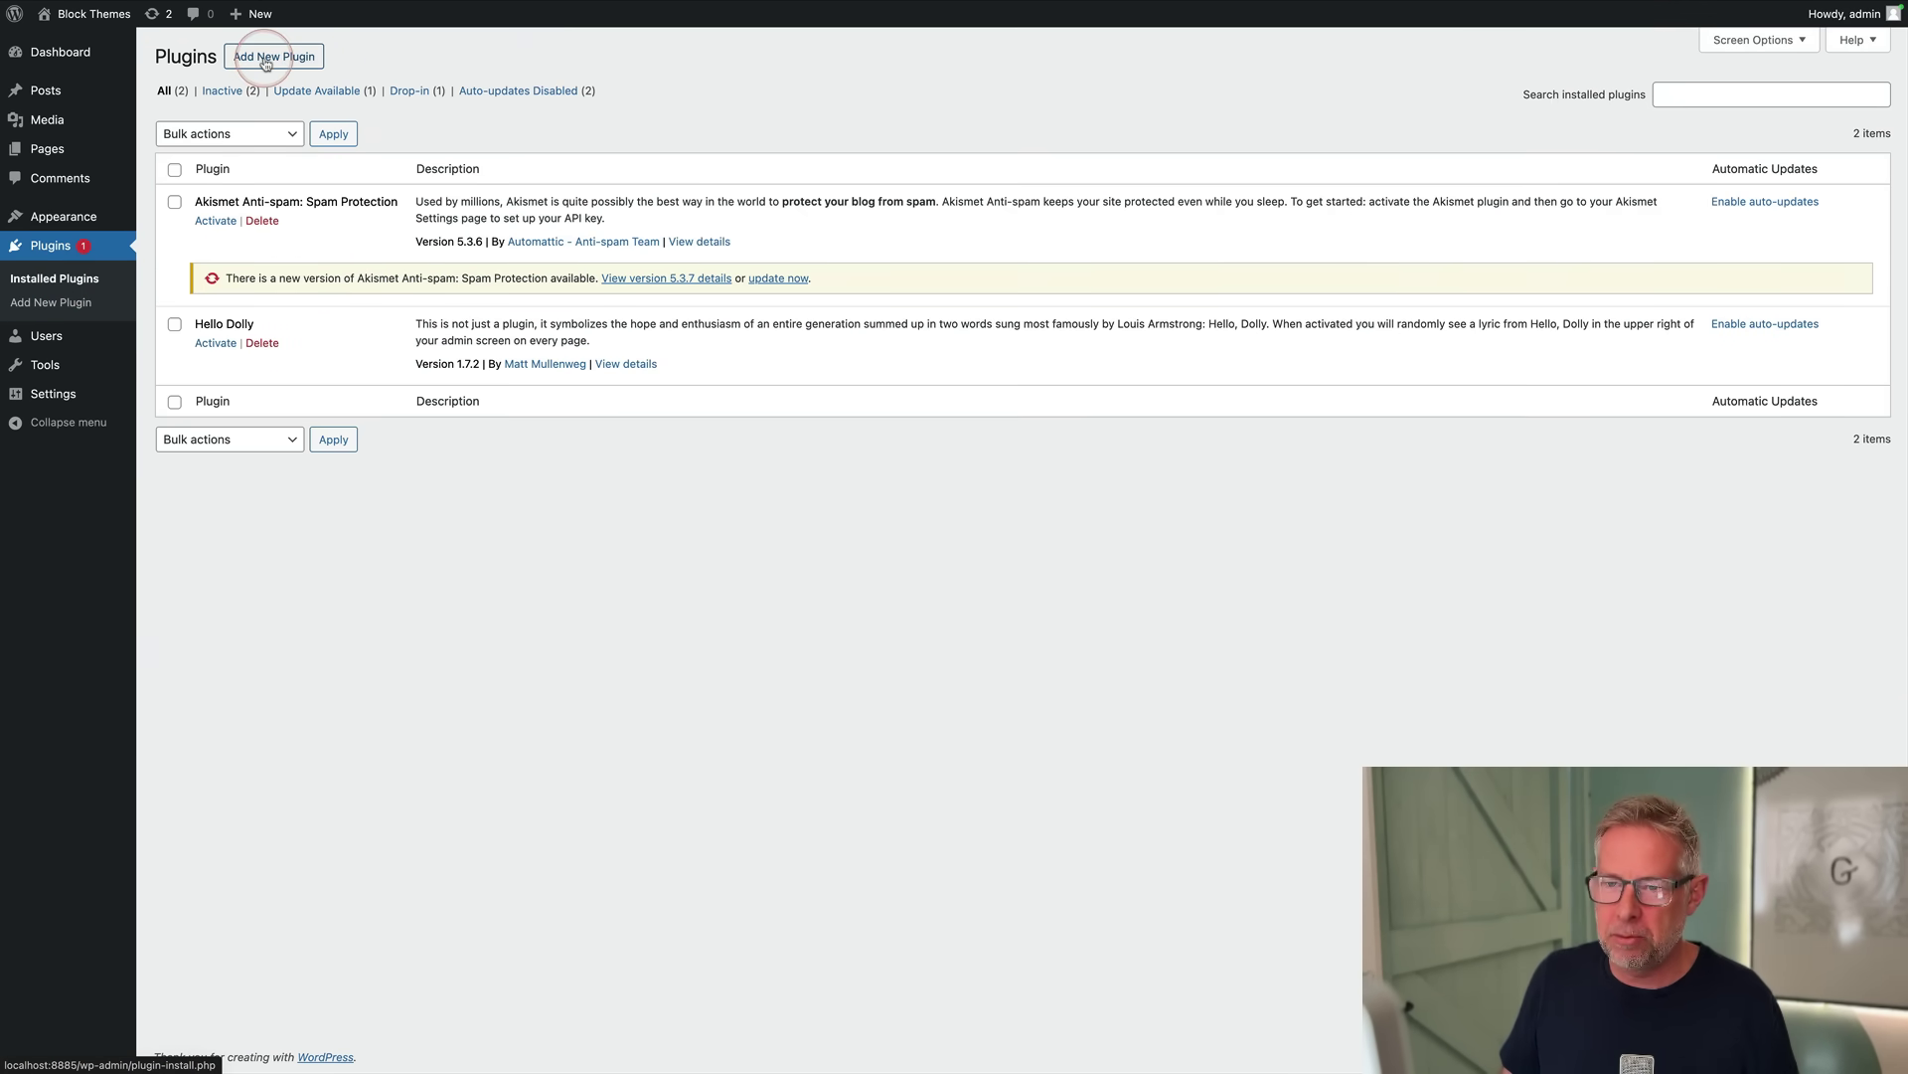
click(1591, 109)
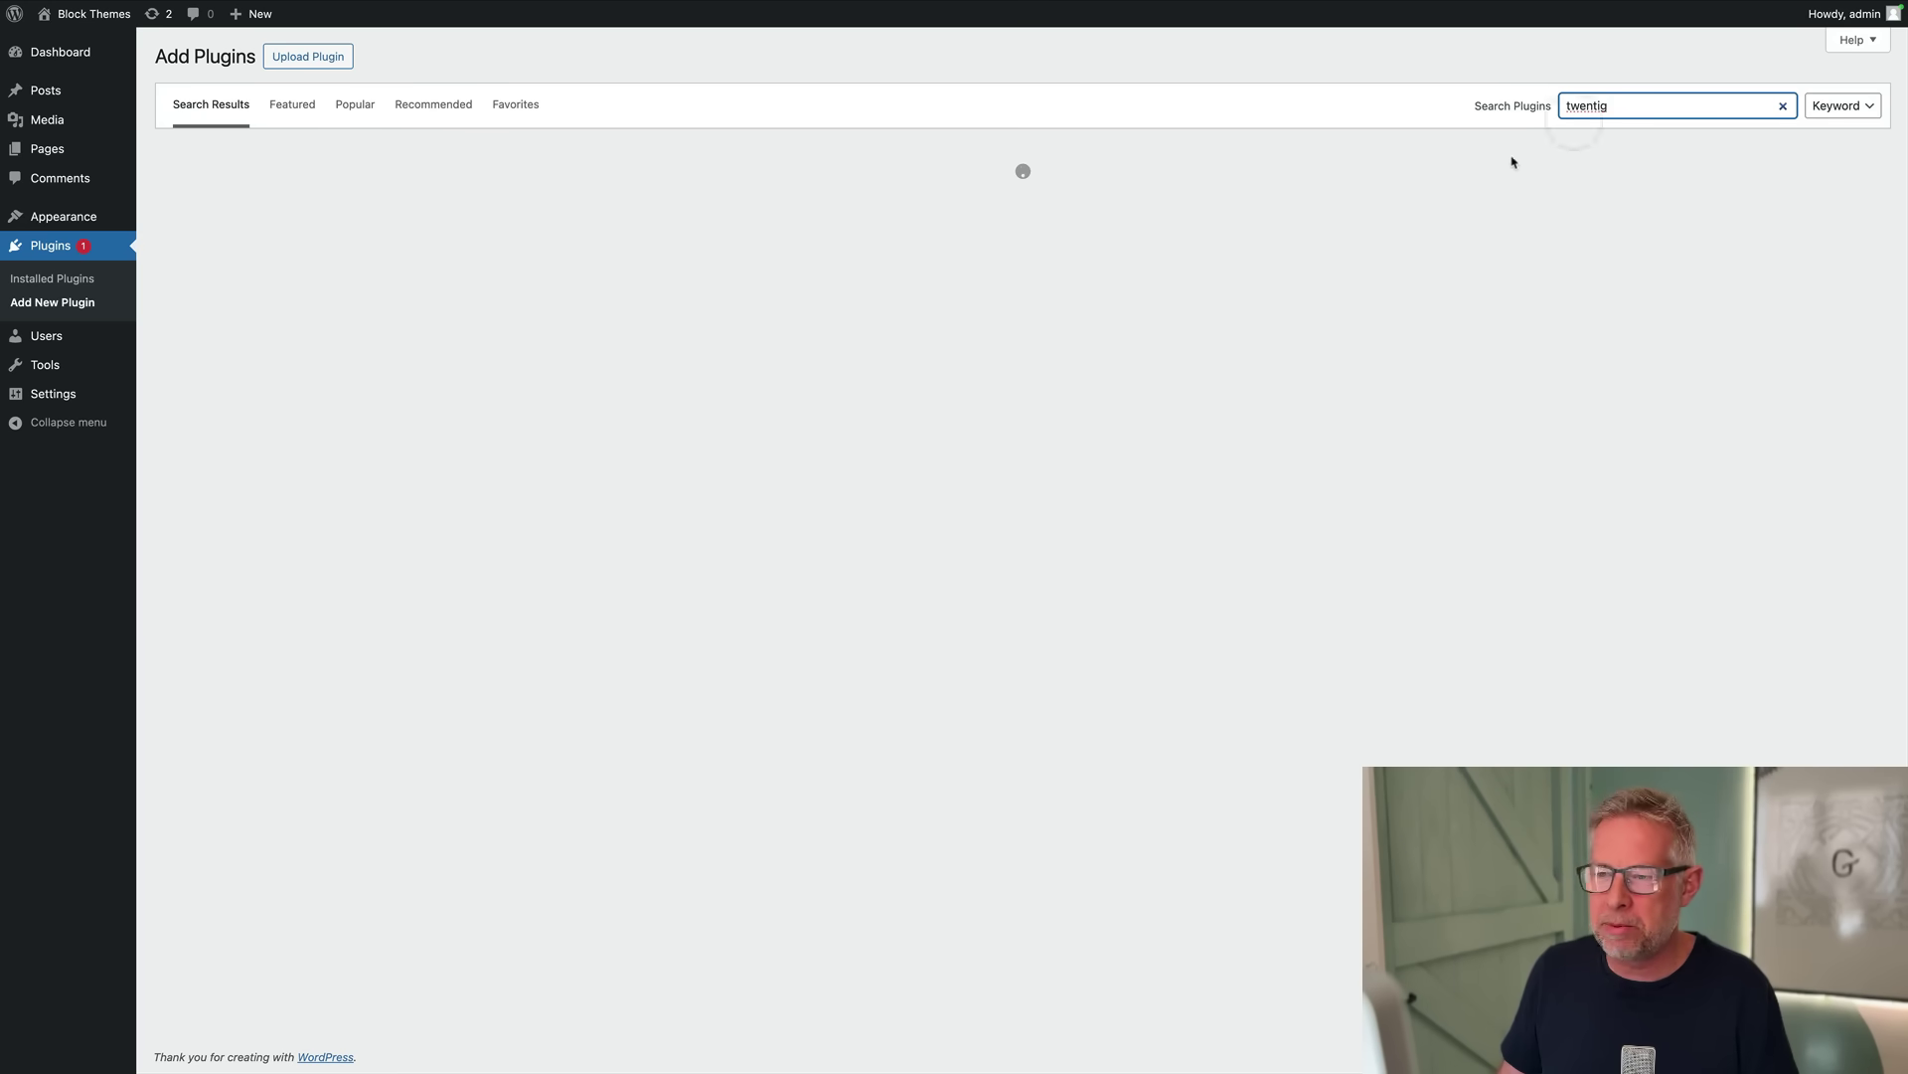
click(920, 339)
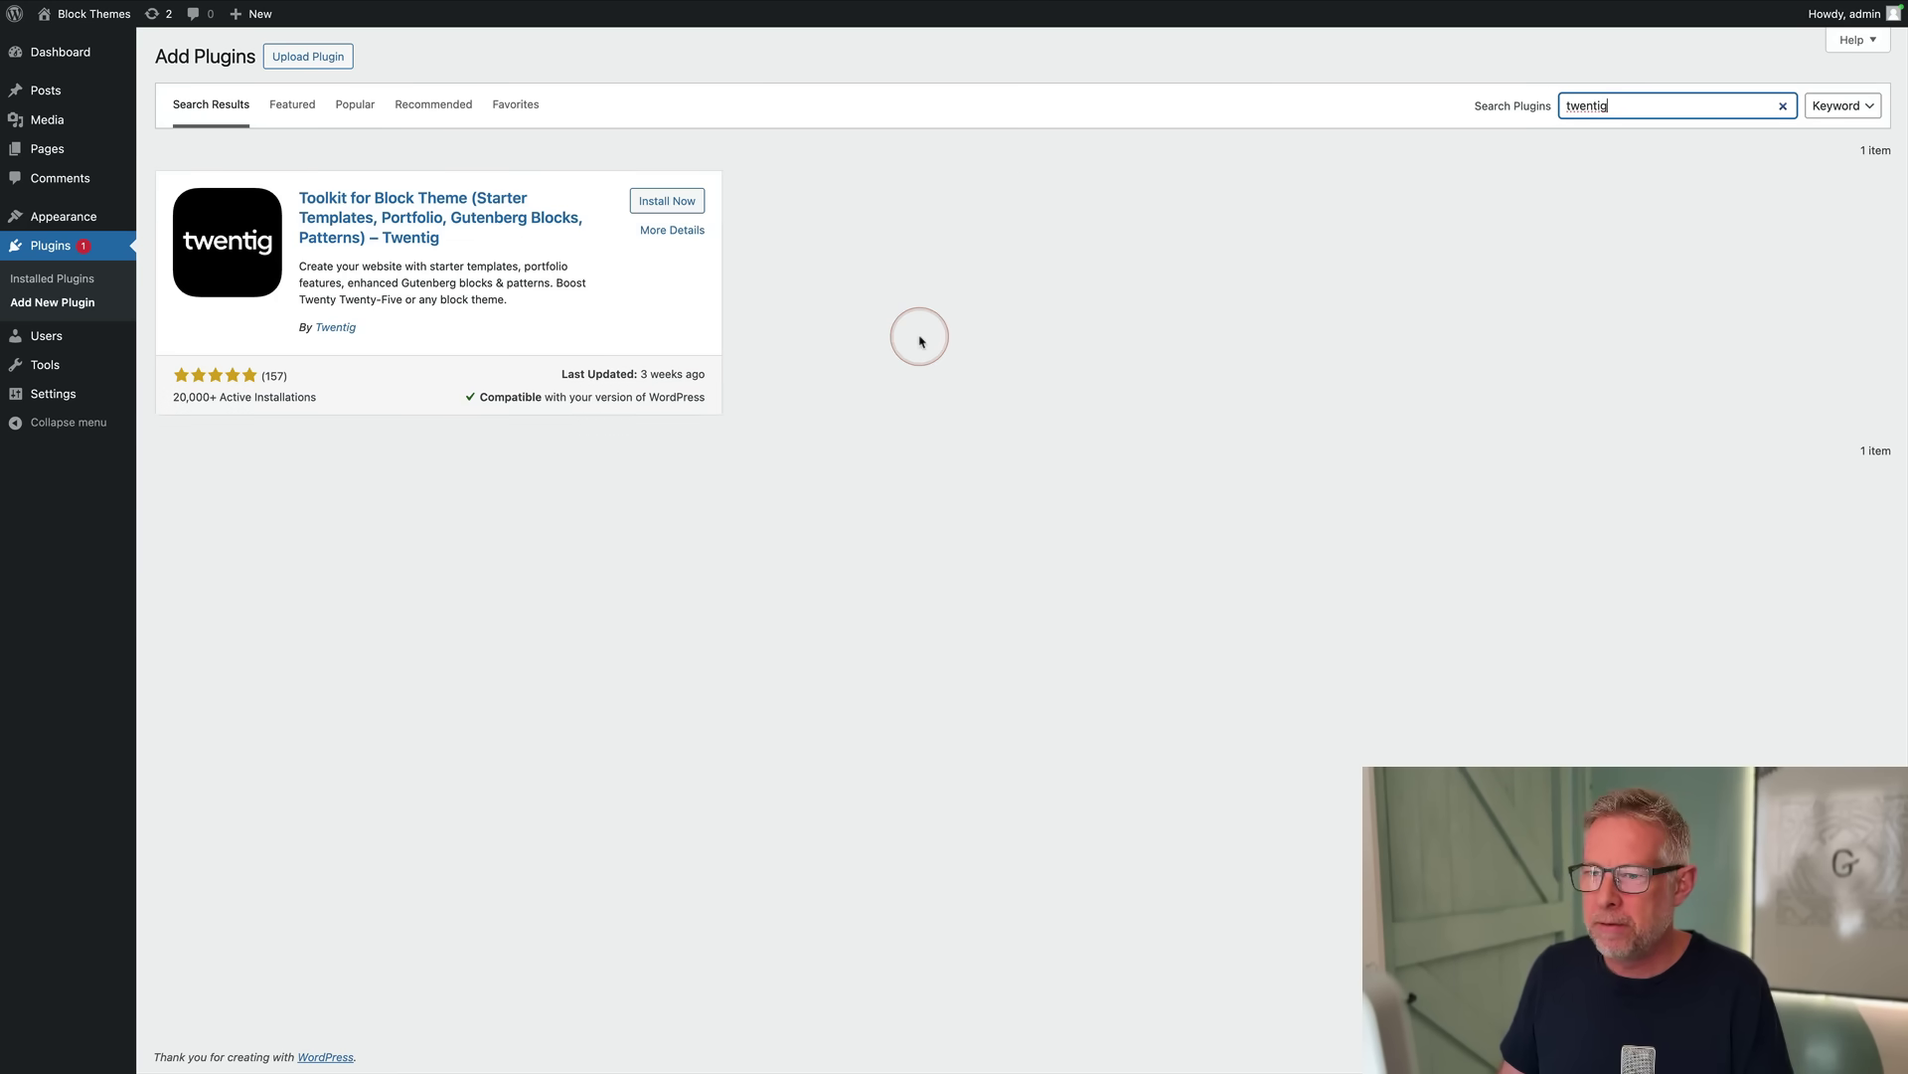
click(646, 204)
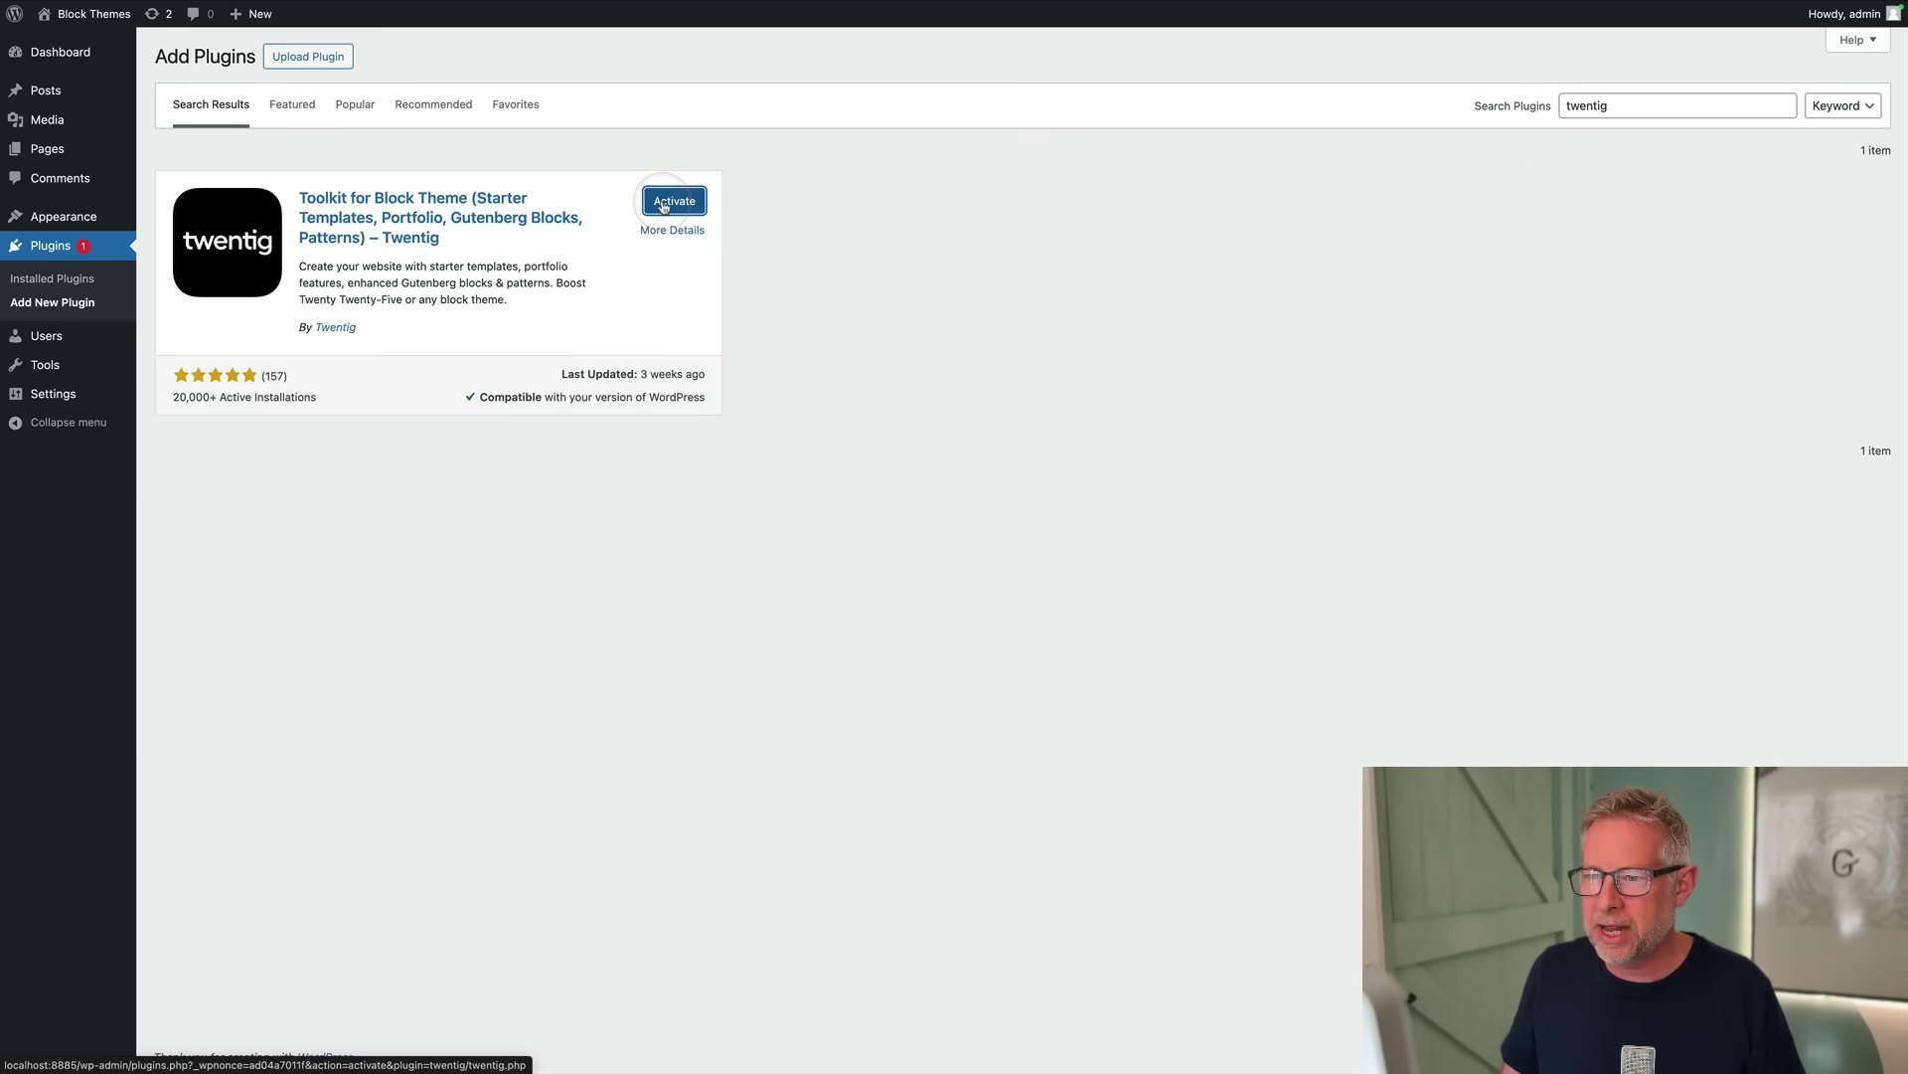
click(674, 202)
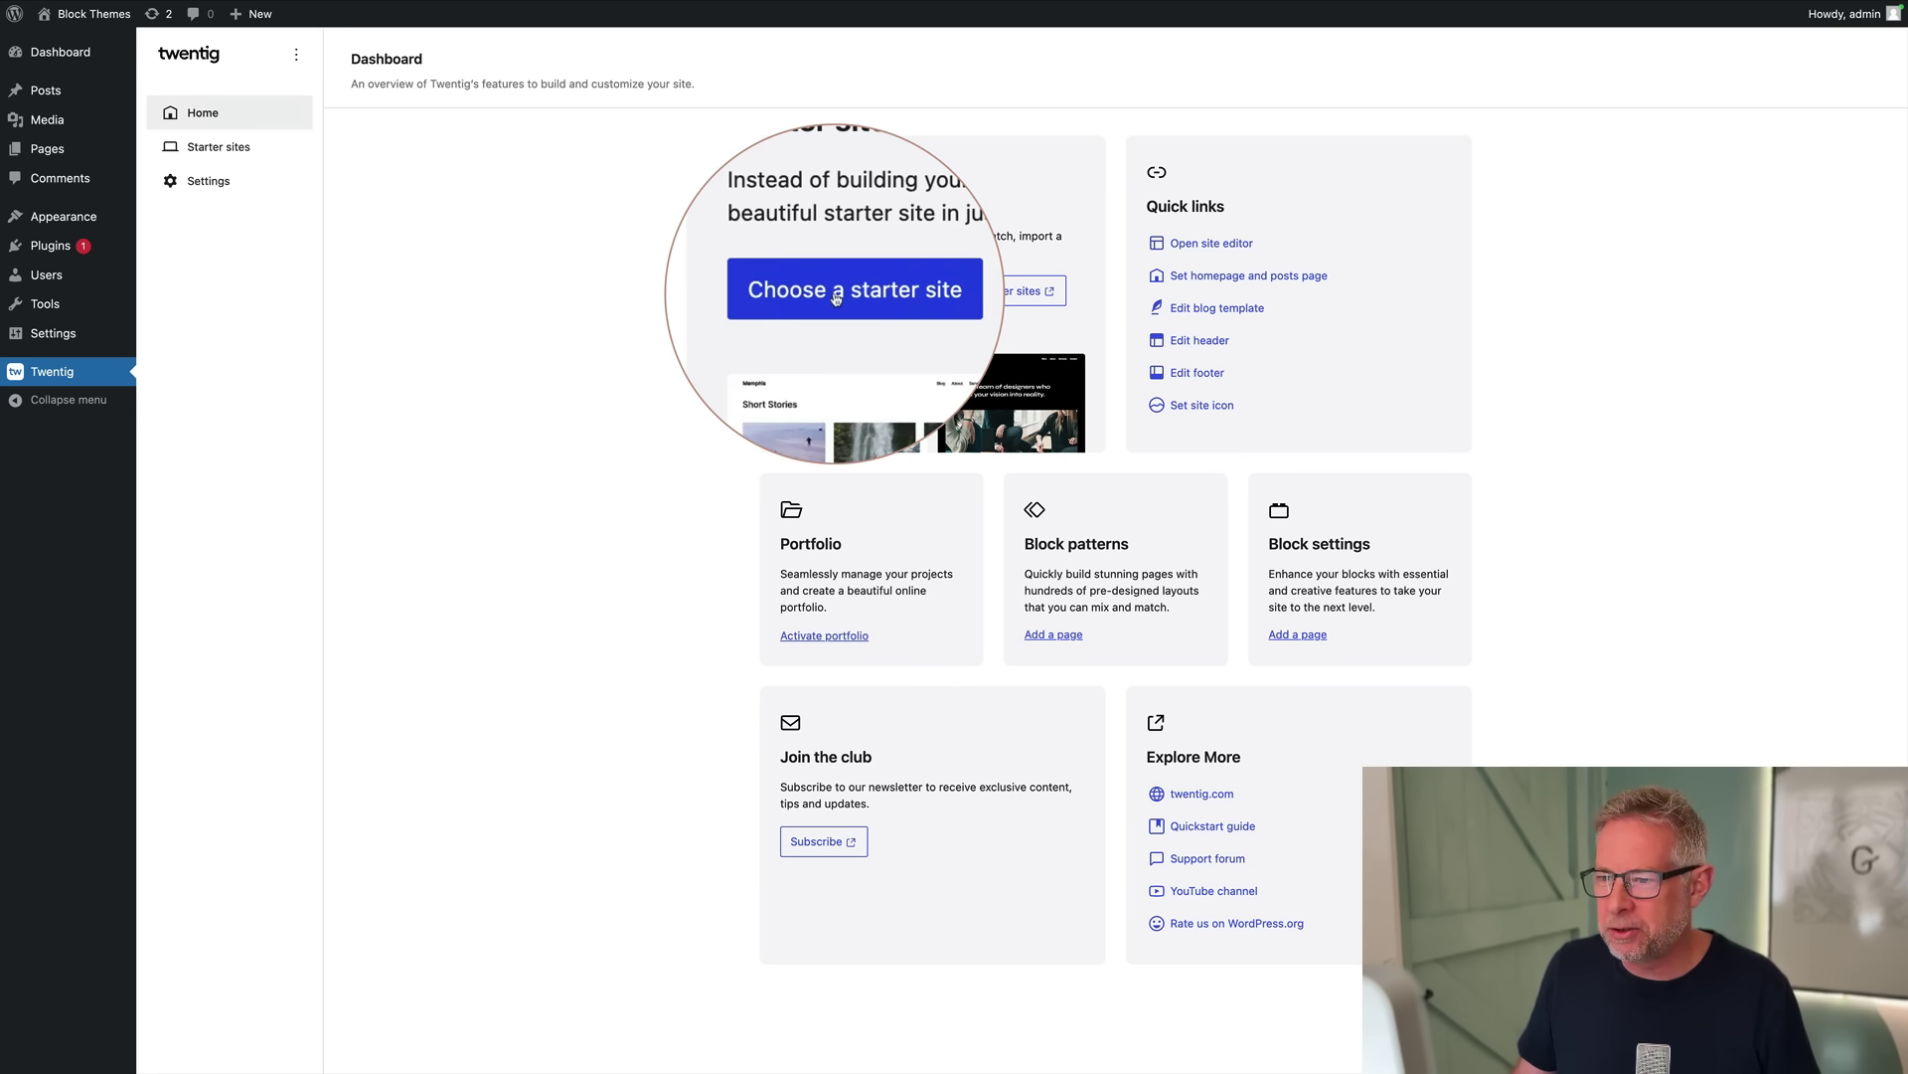
Open Twentig's starter site gallery and start importing the Business starter site
click(840, 291)
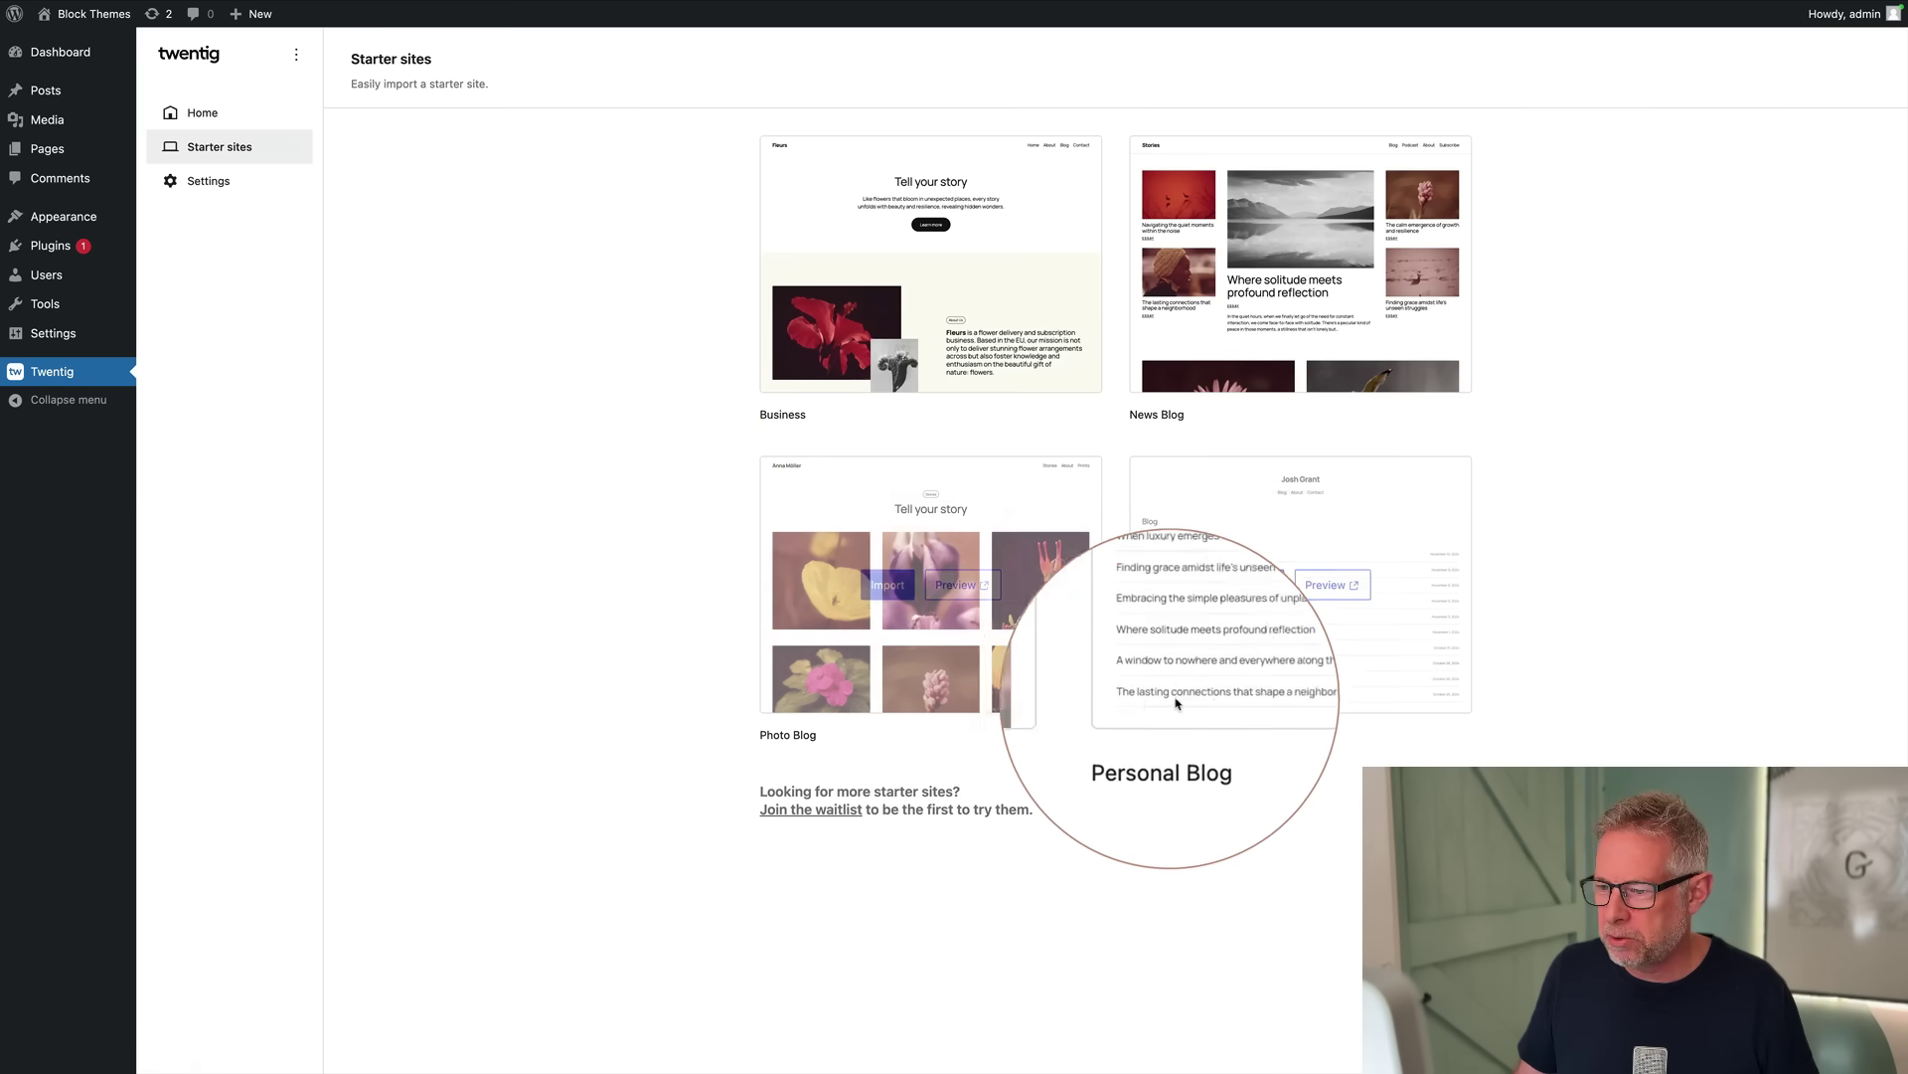
click(886, 267)
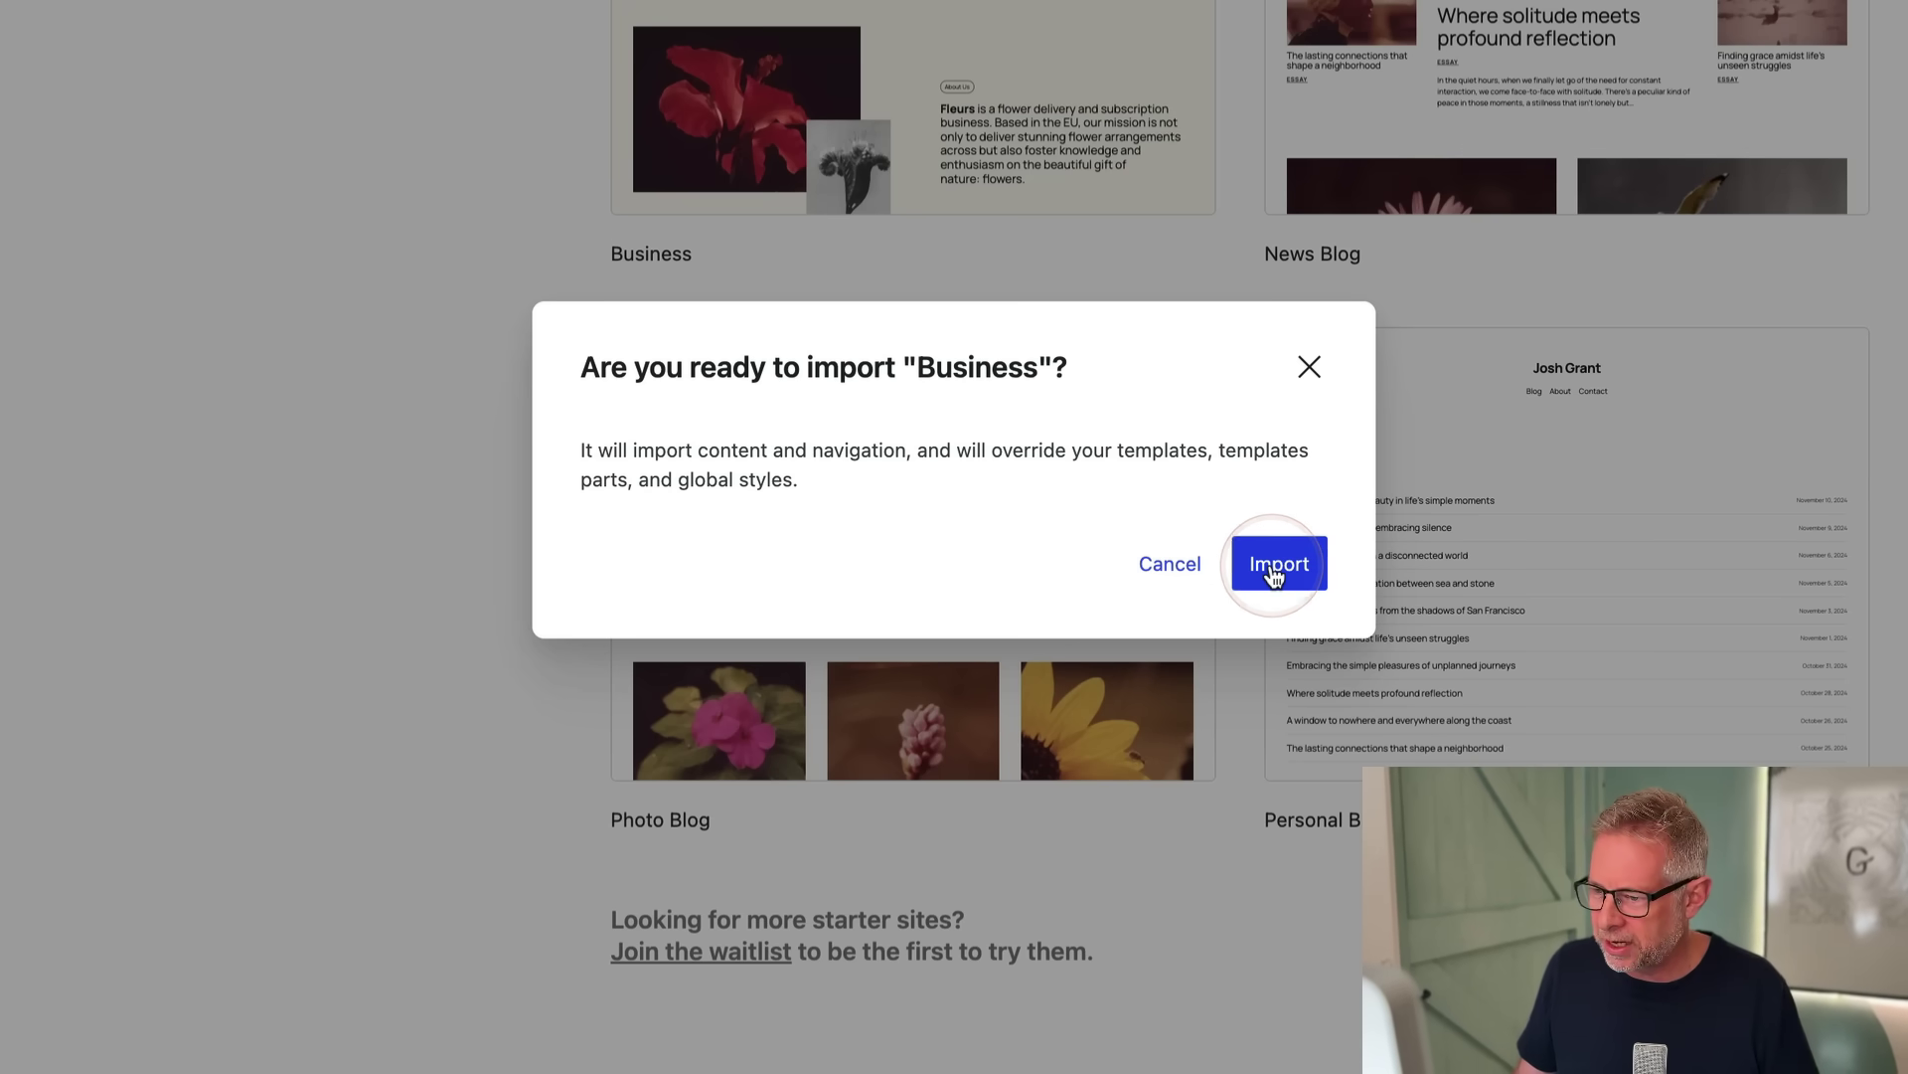
Confirm the Business starter site import and let it complete
click(1274, 571)
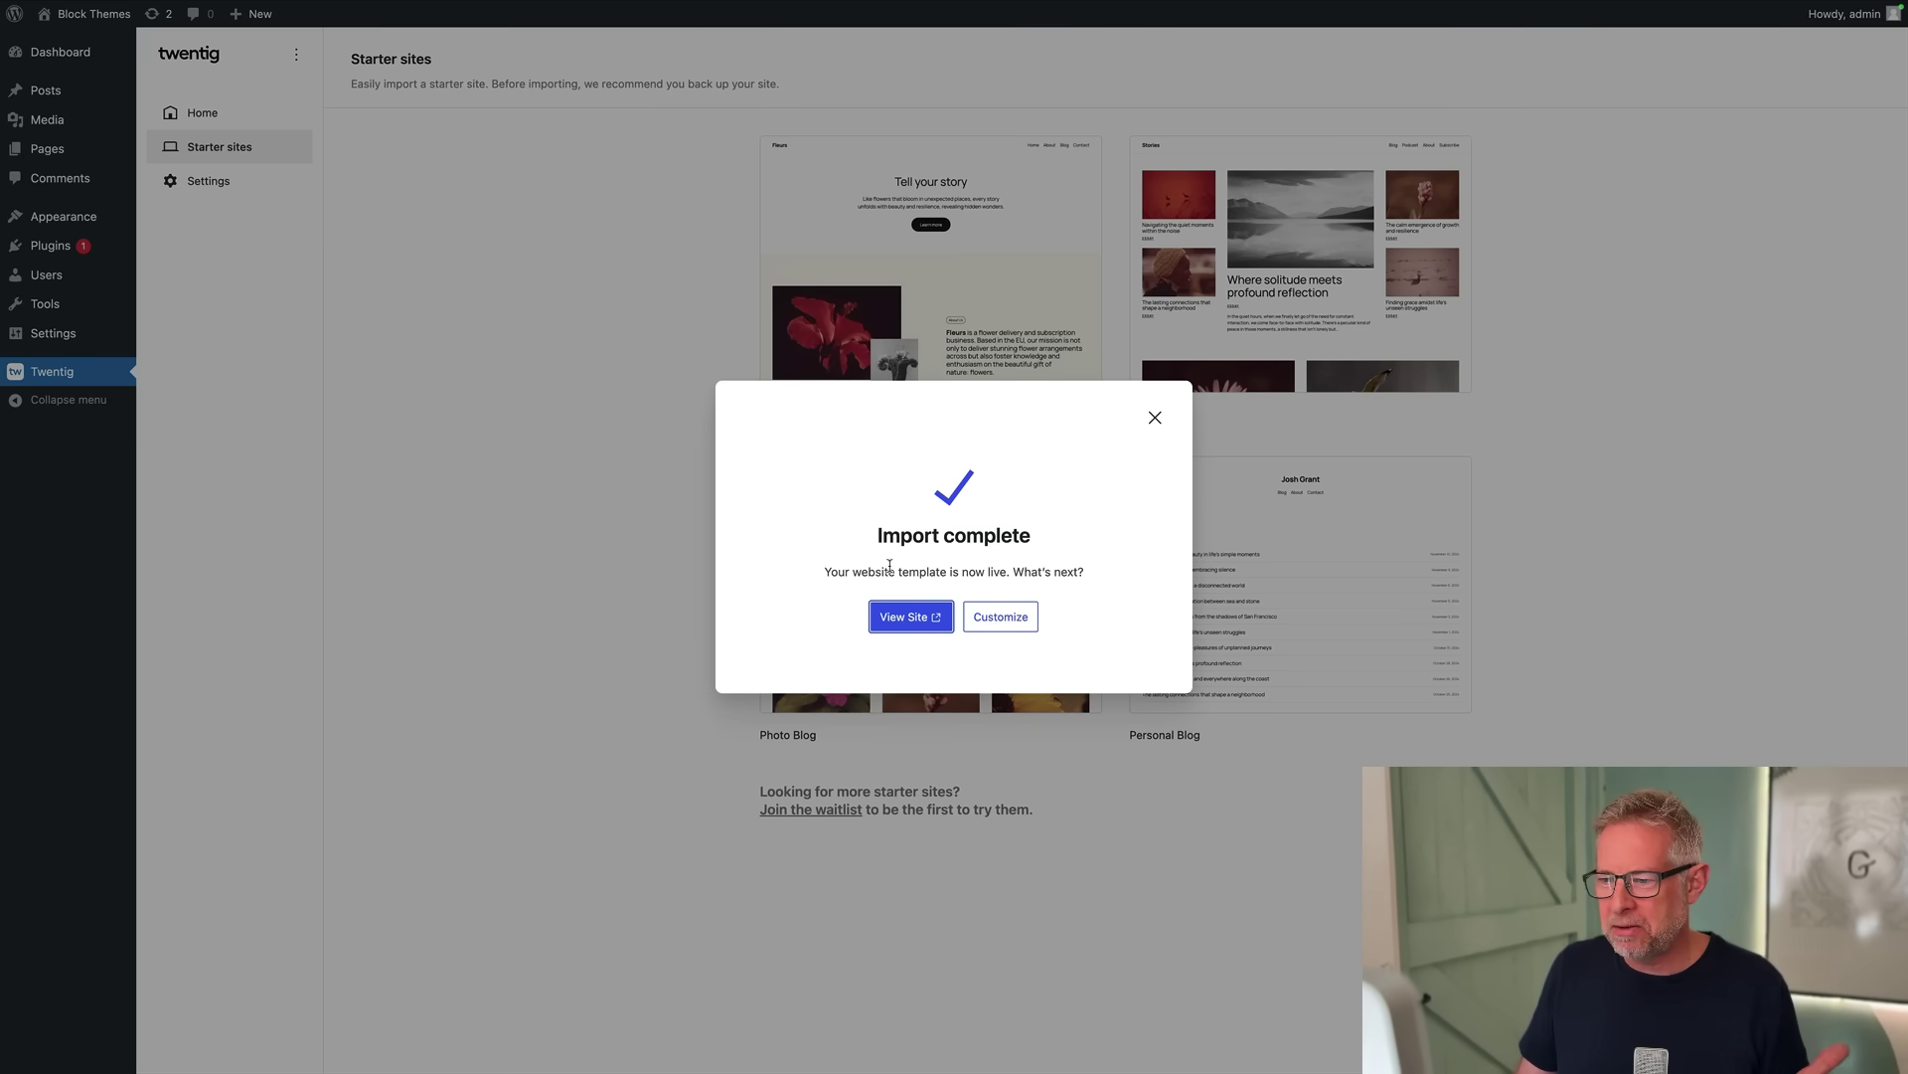
View the imported live site, then open its Tell your story Home page in the block editor
click(907, 618)
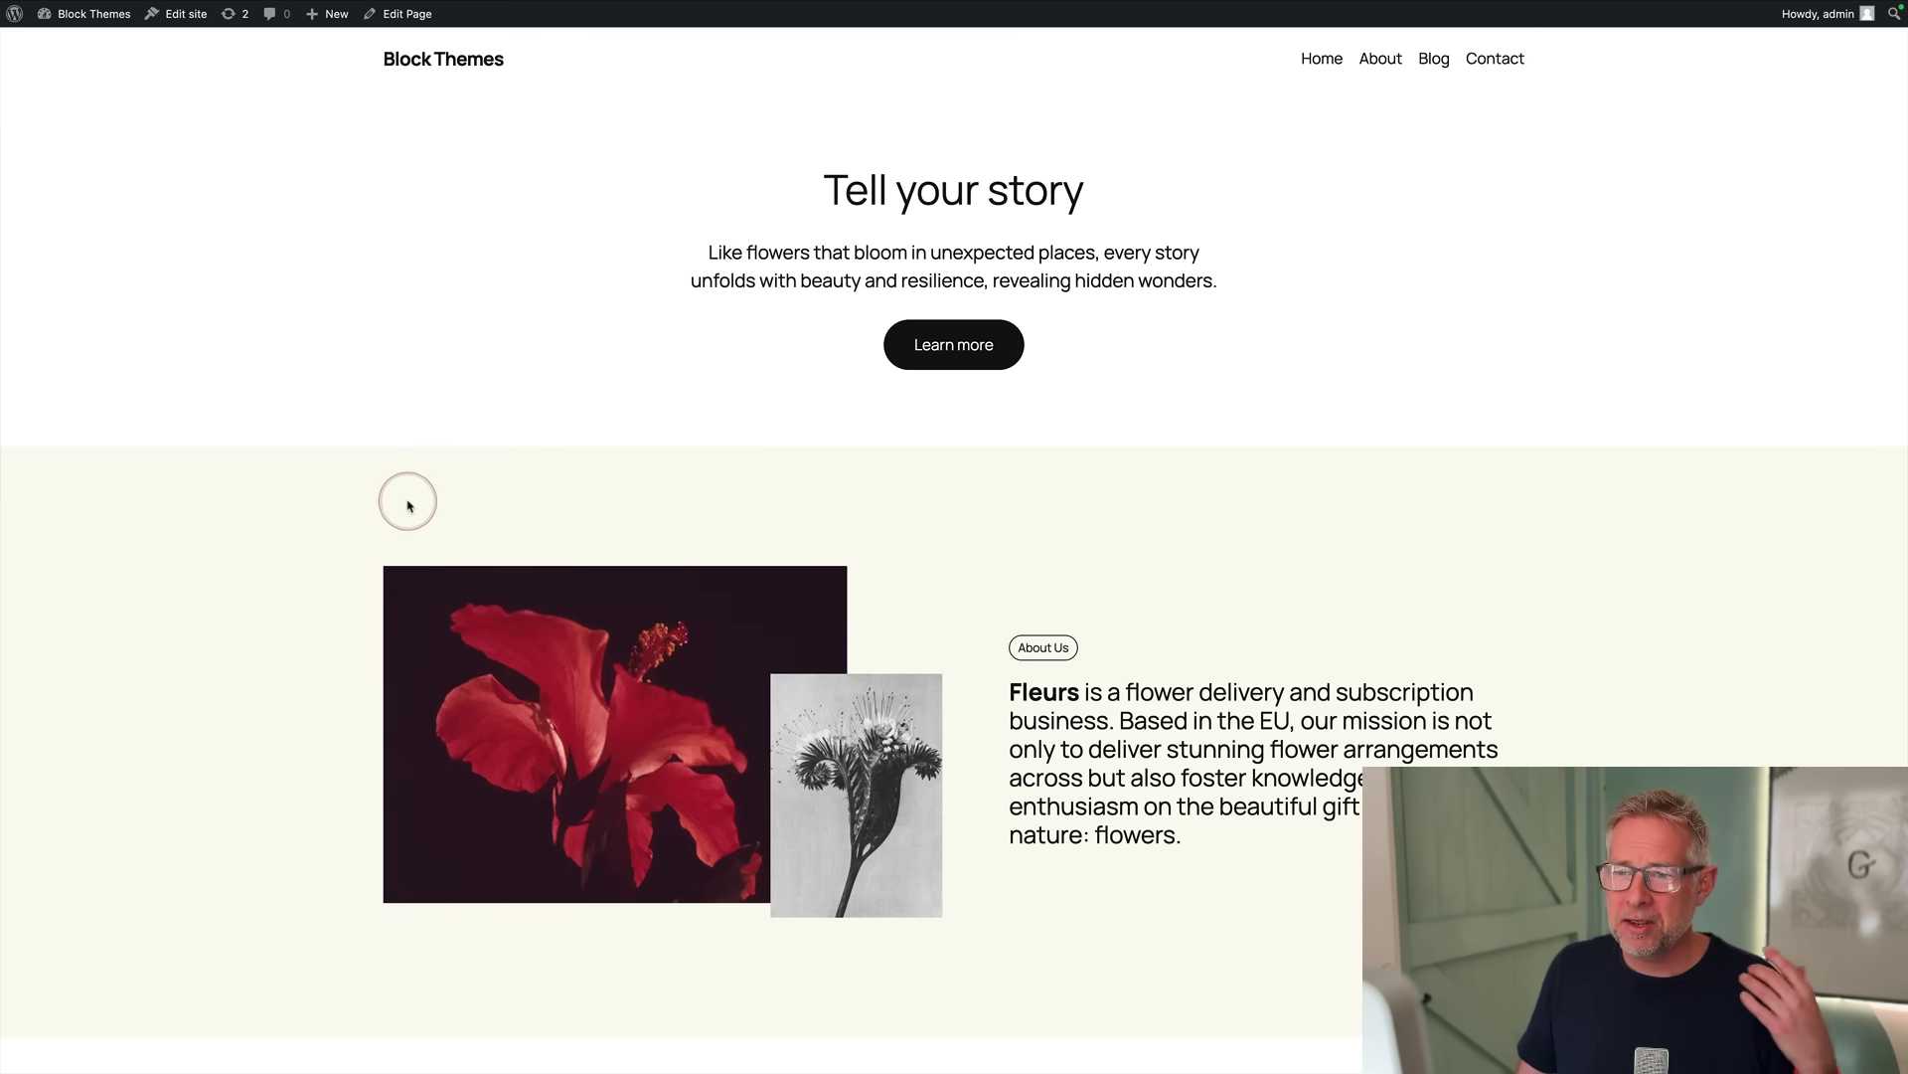
scroll(915, 503, down, 15)
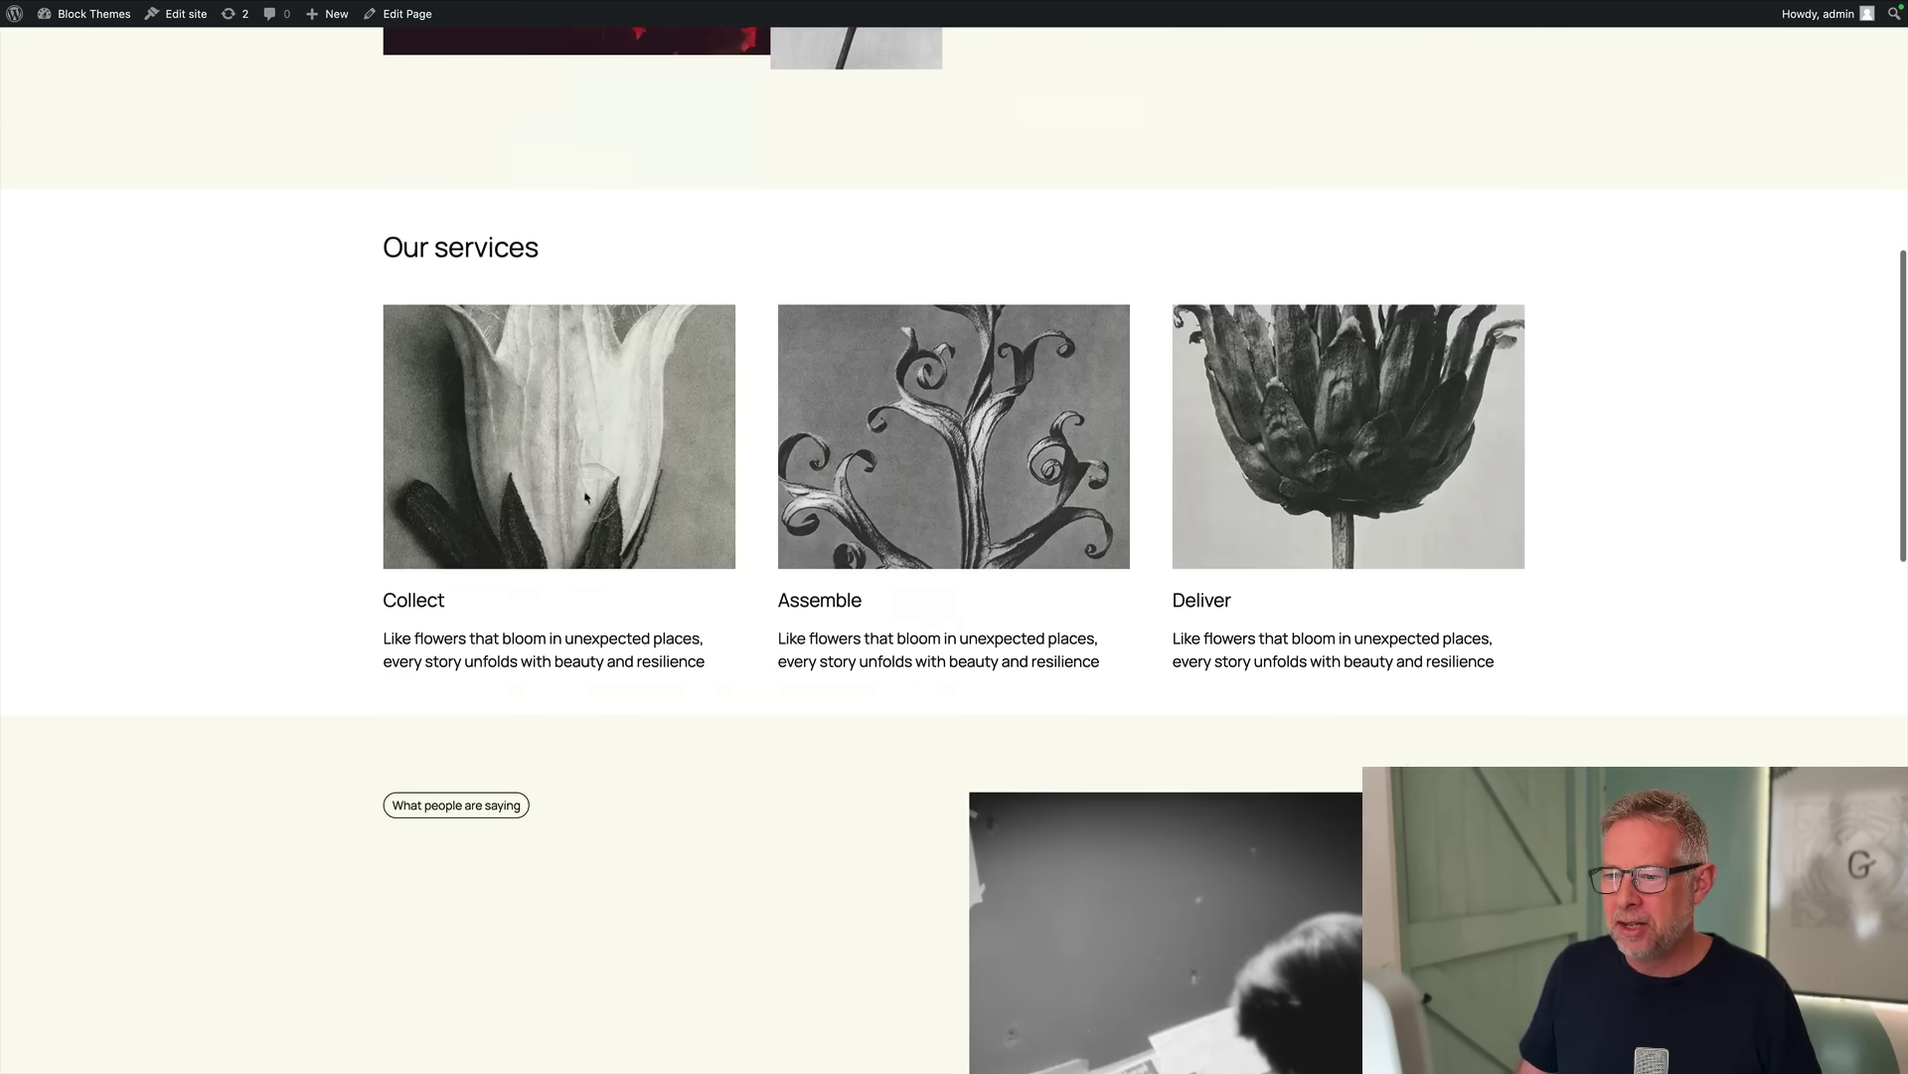
scroll(583, 492, down, 5)
scroll(587, 490, up, 20)
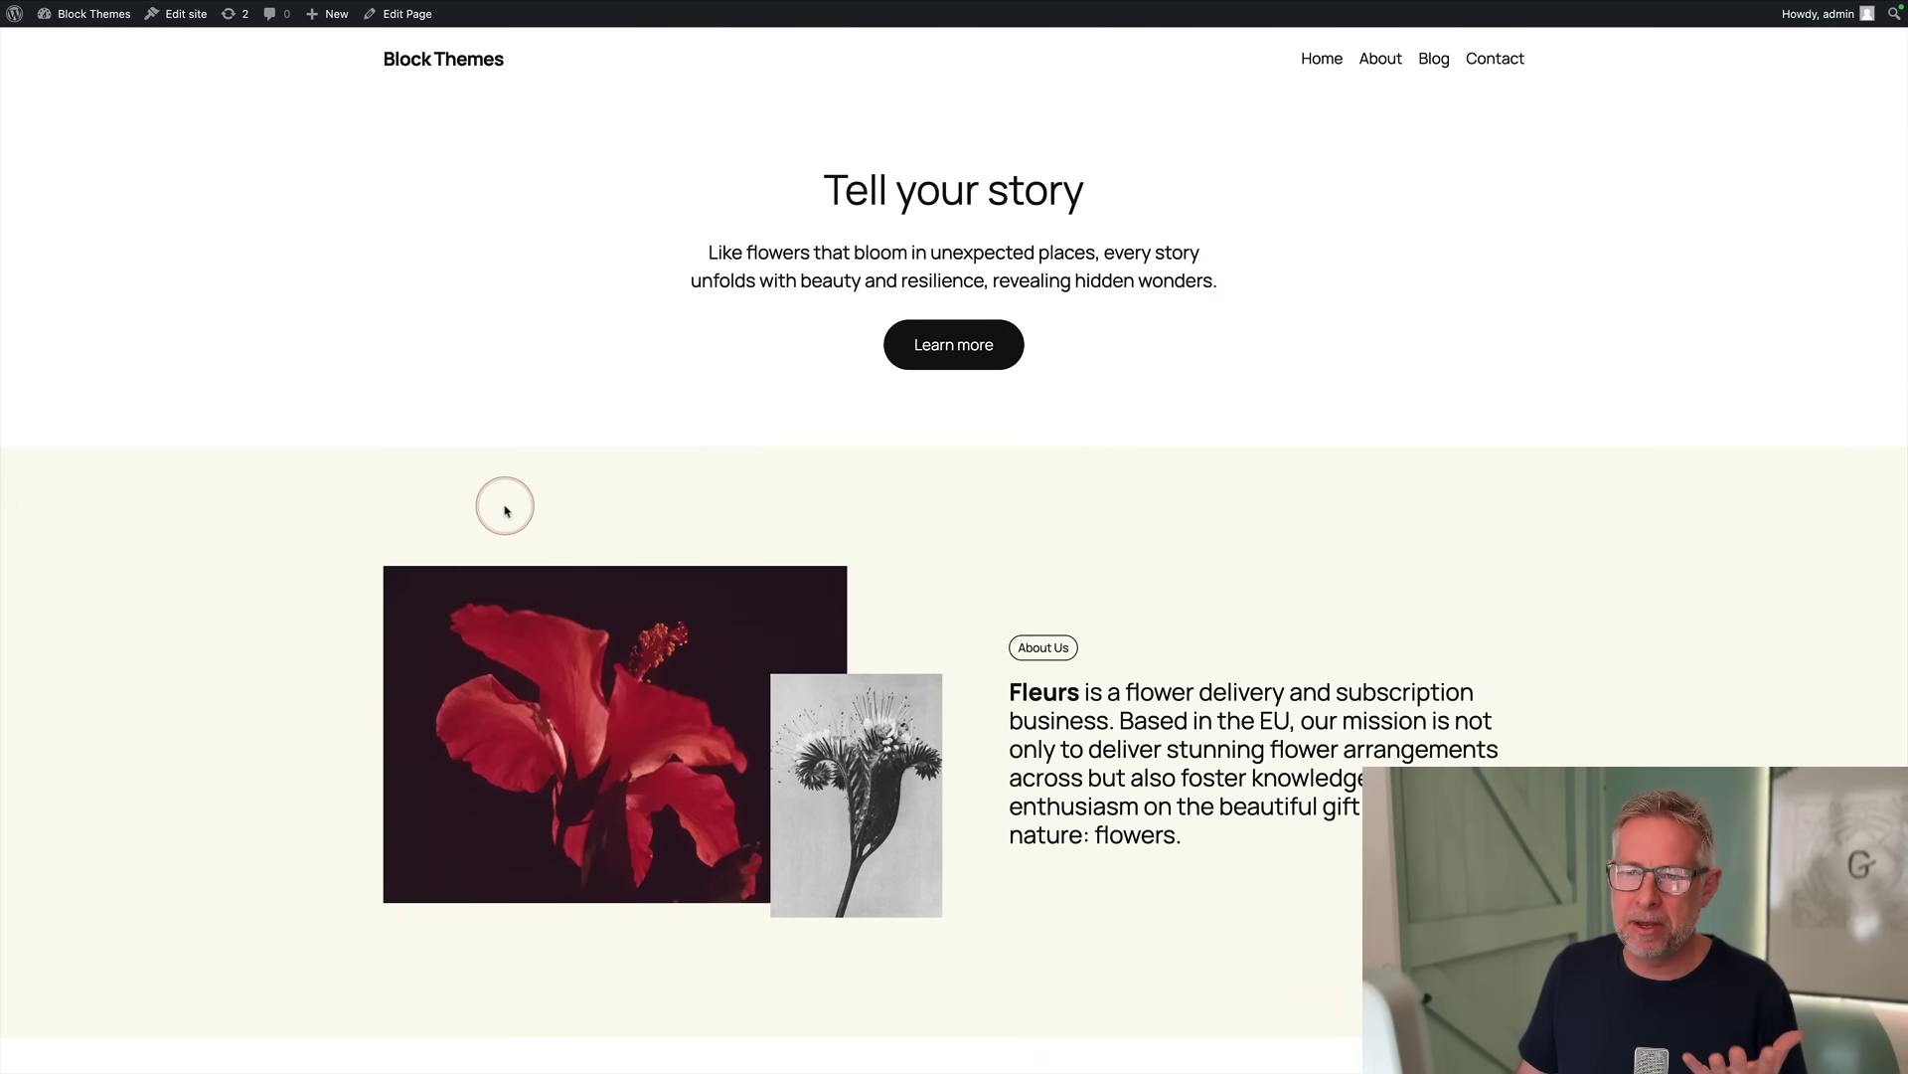
click(401, 18)
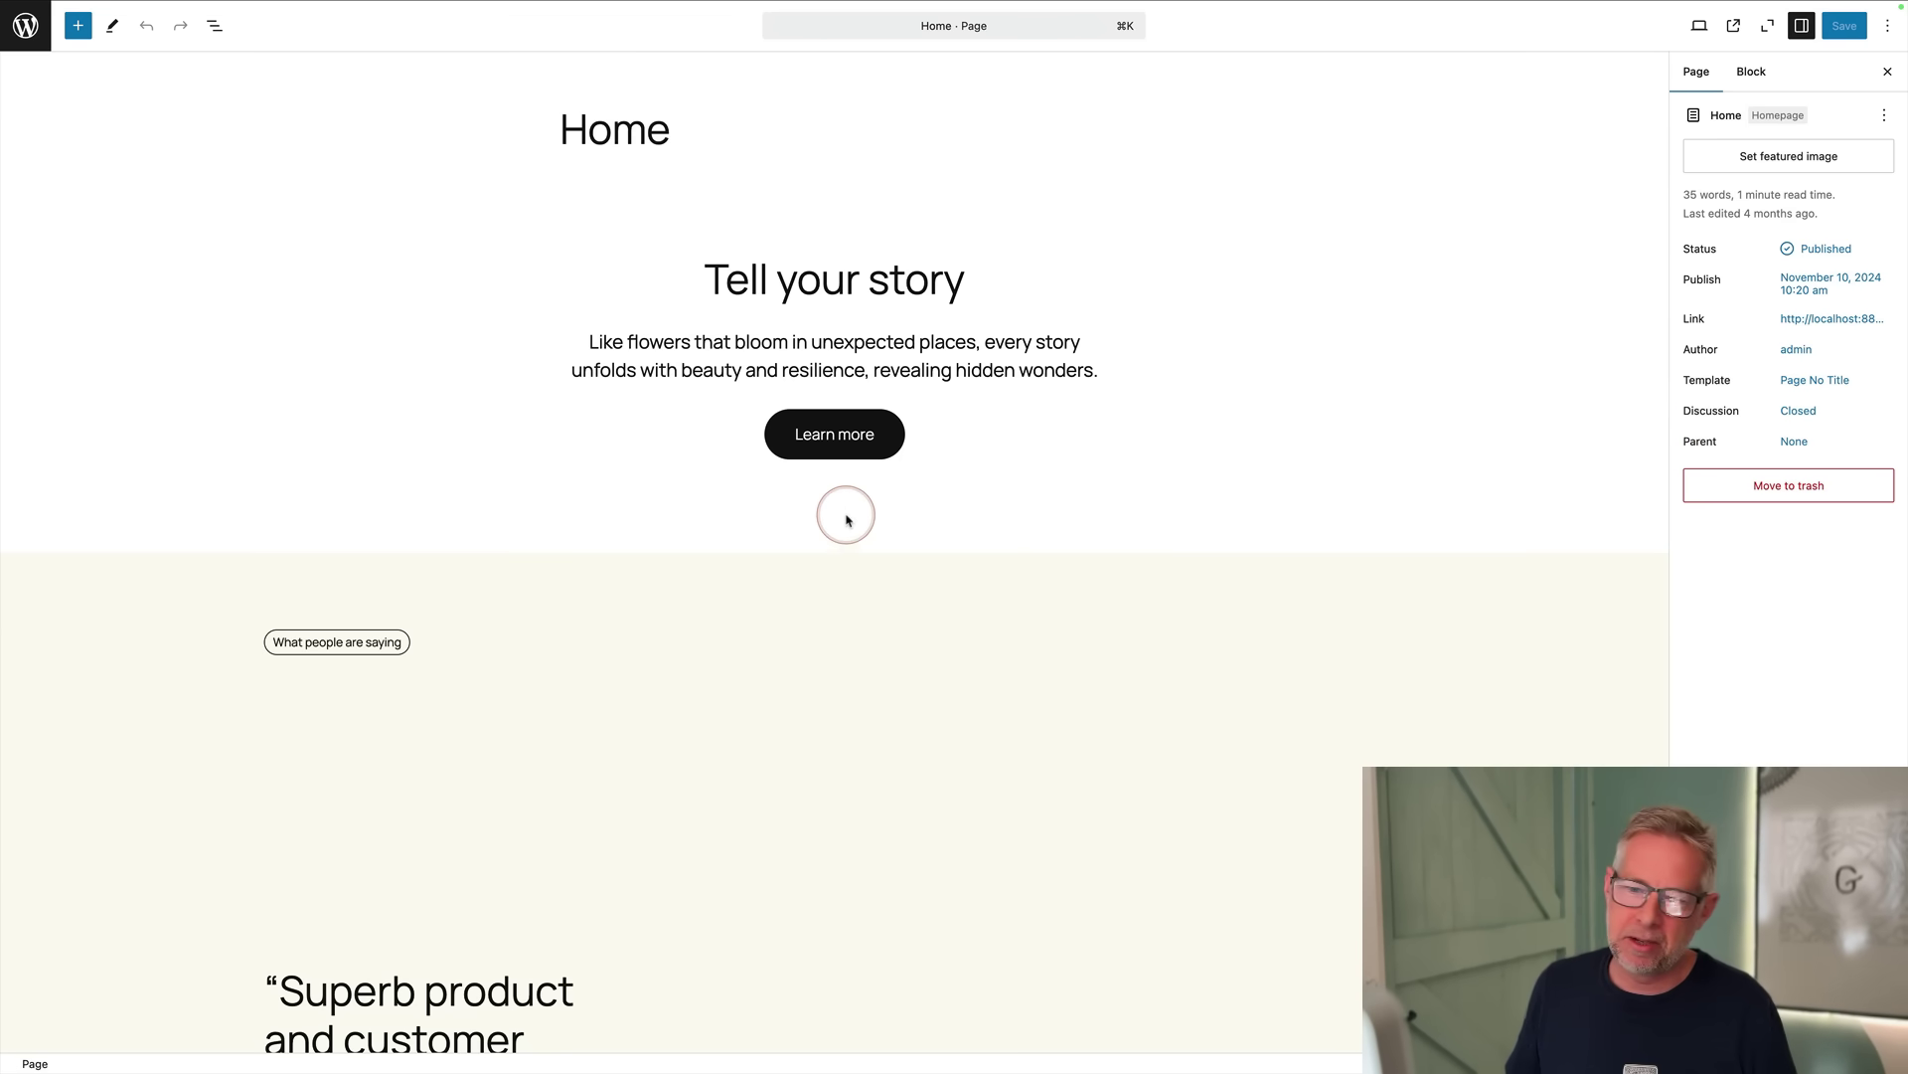
scroll(844, 511, down, 3)
scroll(844, 510, up, 3)
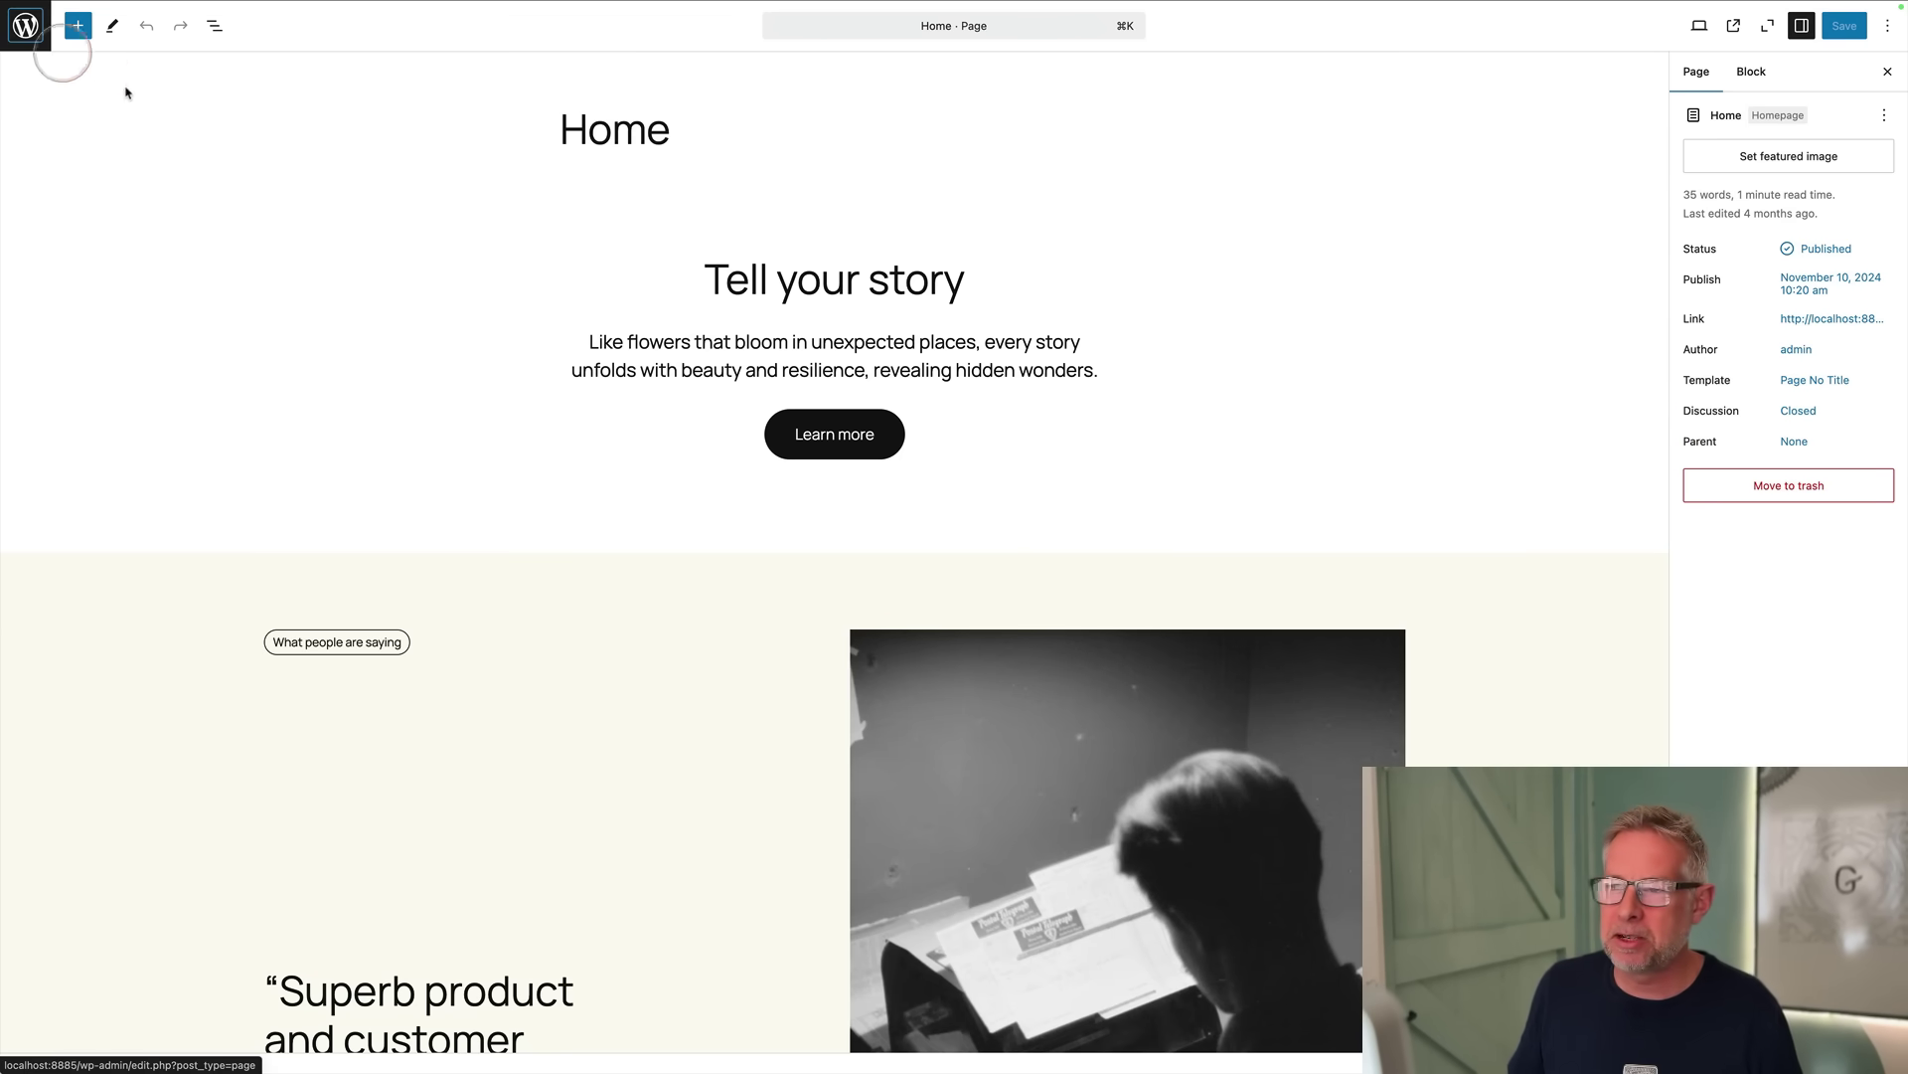
Confirm Settings > Reading uses Home as homepage and Blog as posts page, then visit the site
click(26, 25)
mouse_move(115, 394)
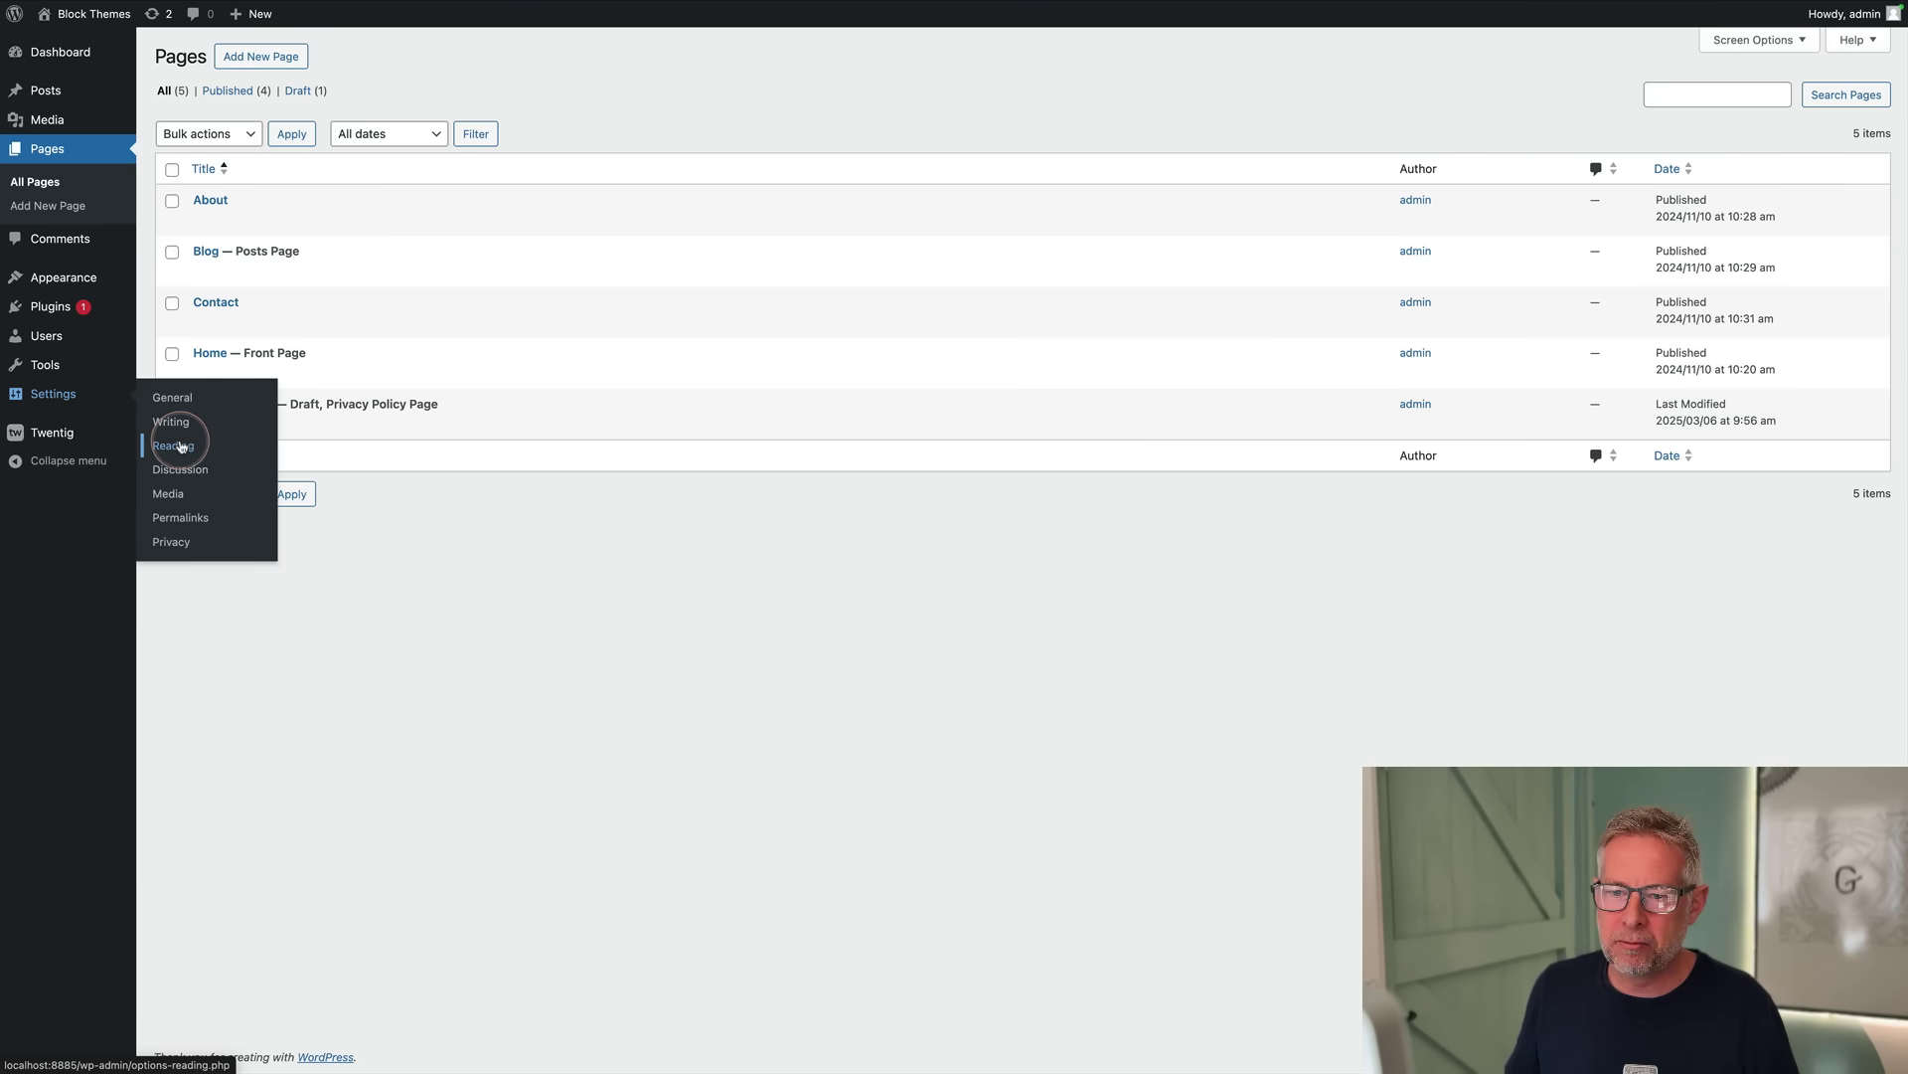
click(257, 444)
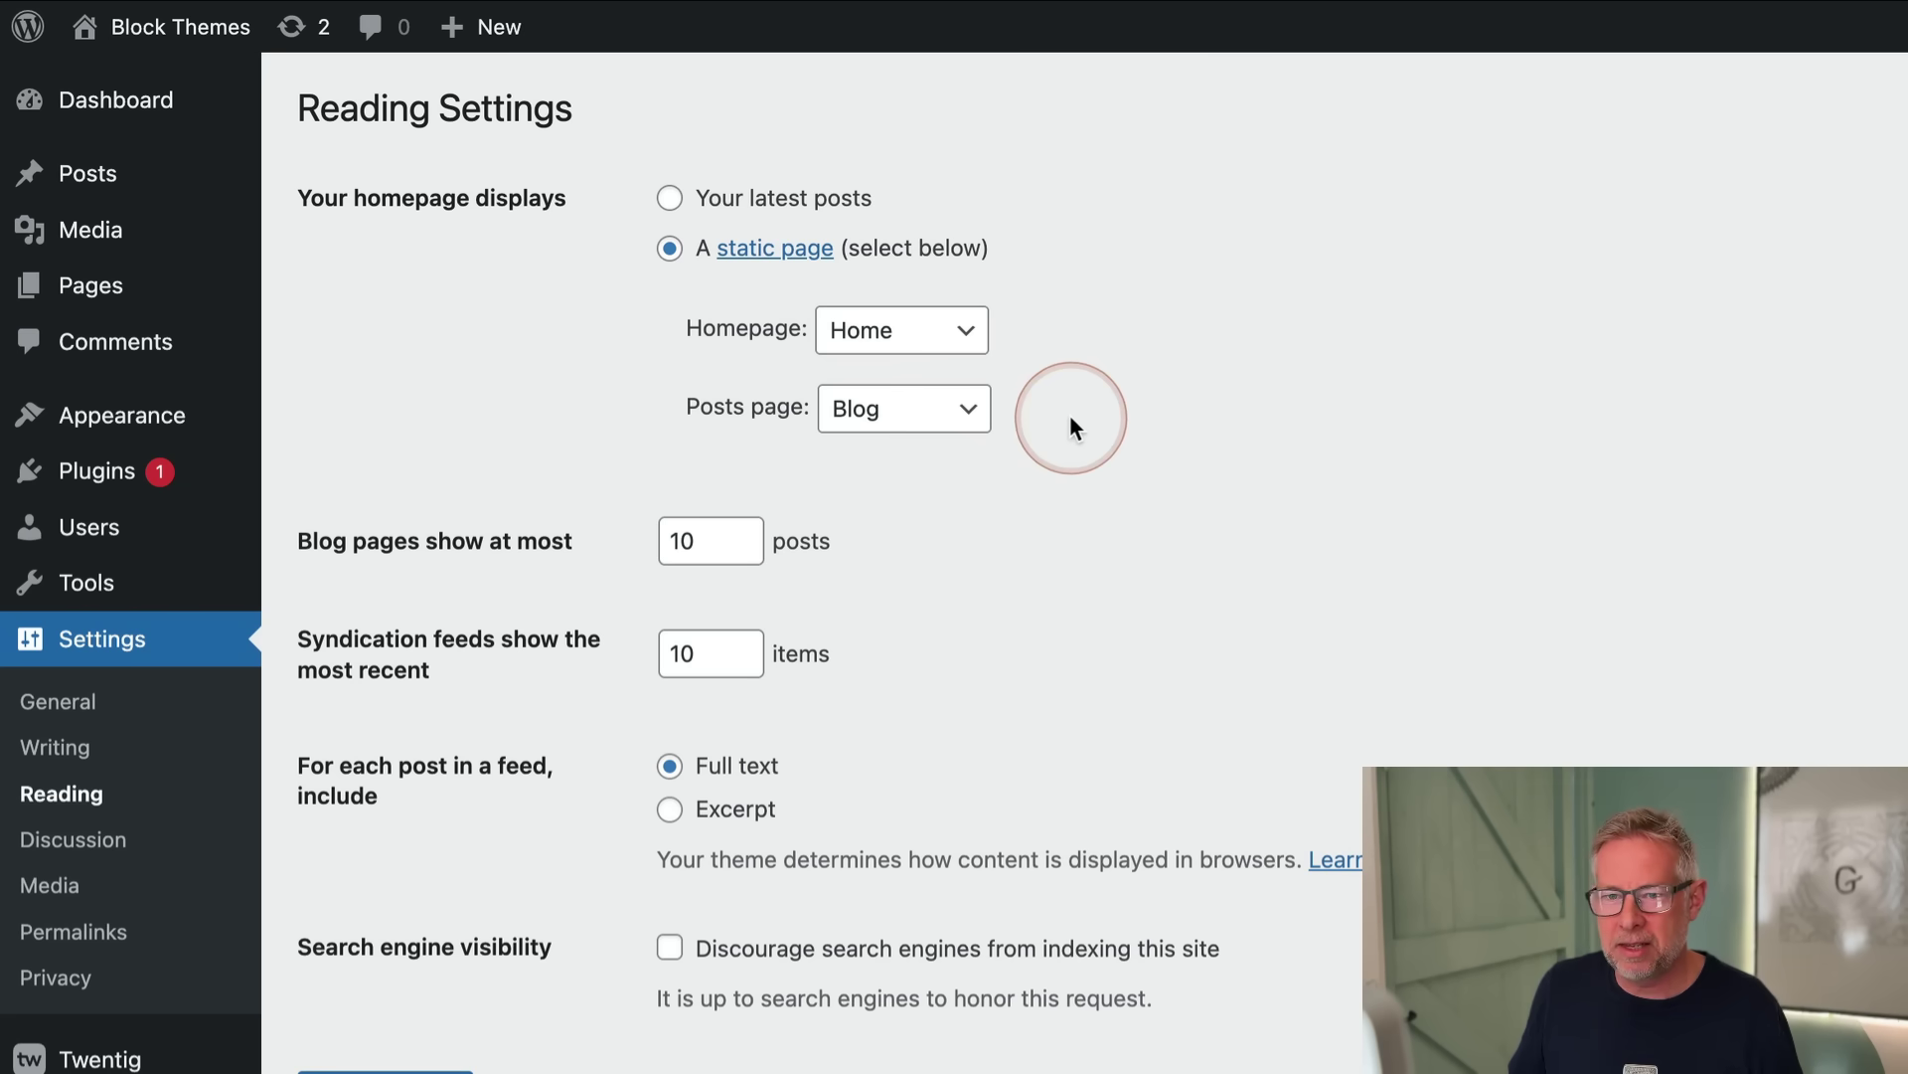
click(61, 45)
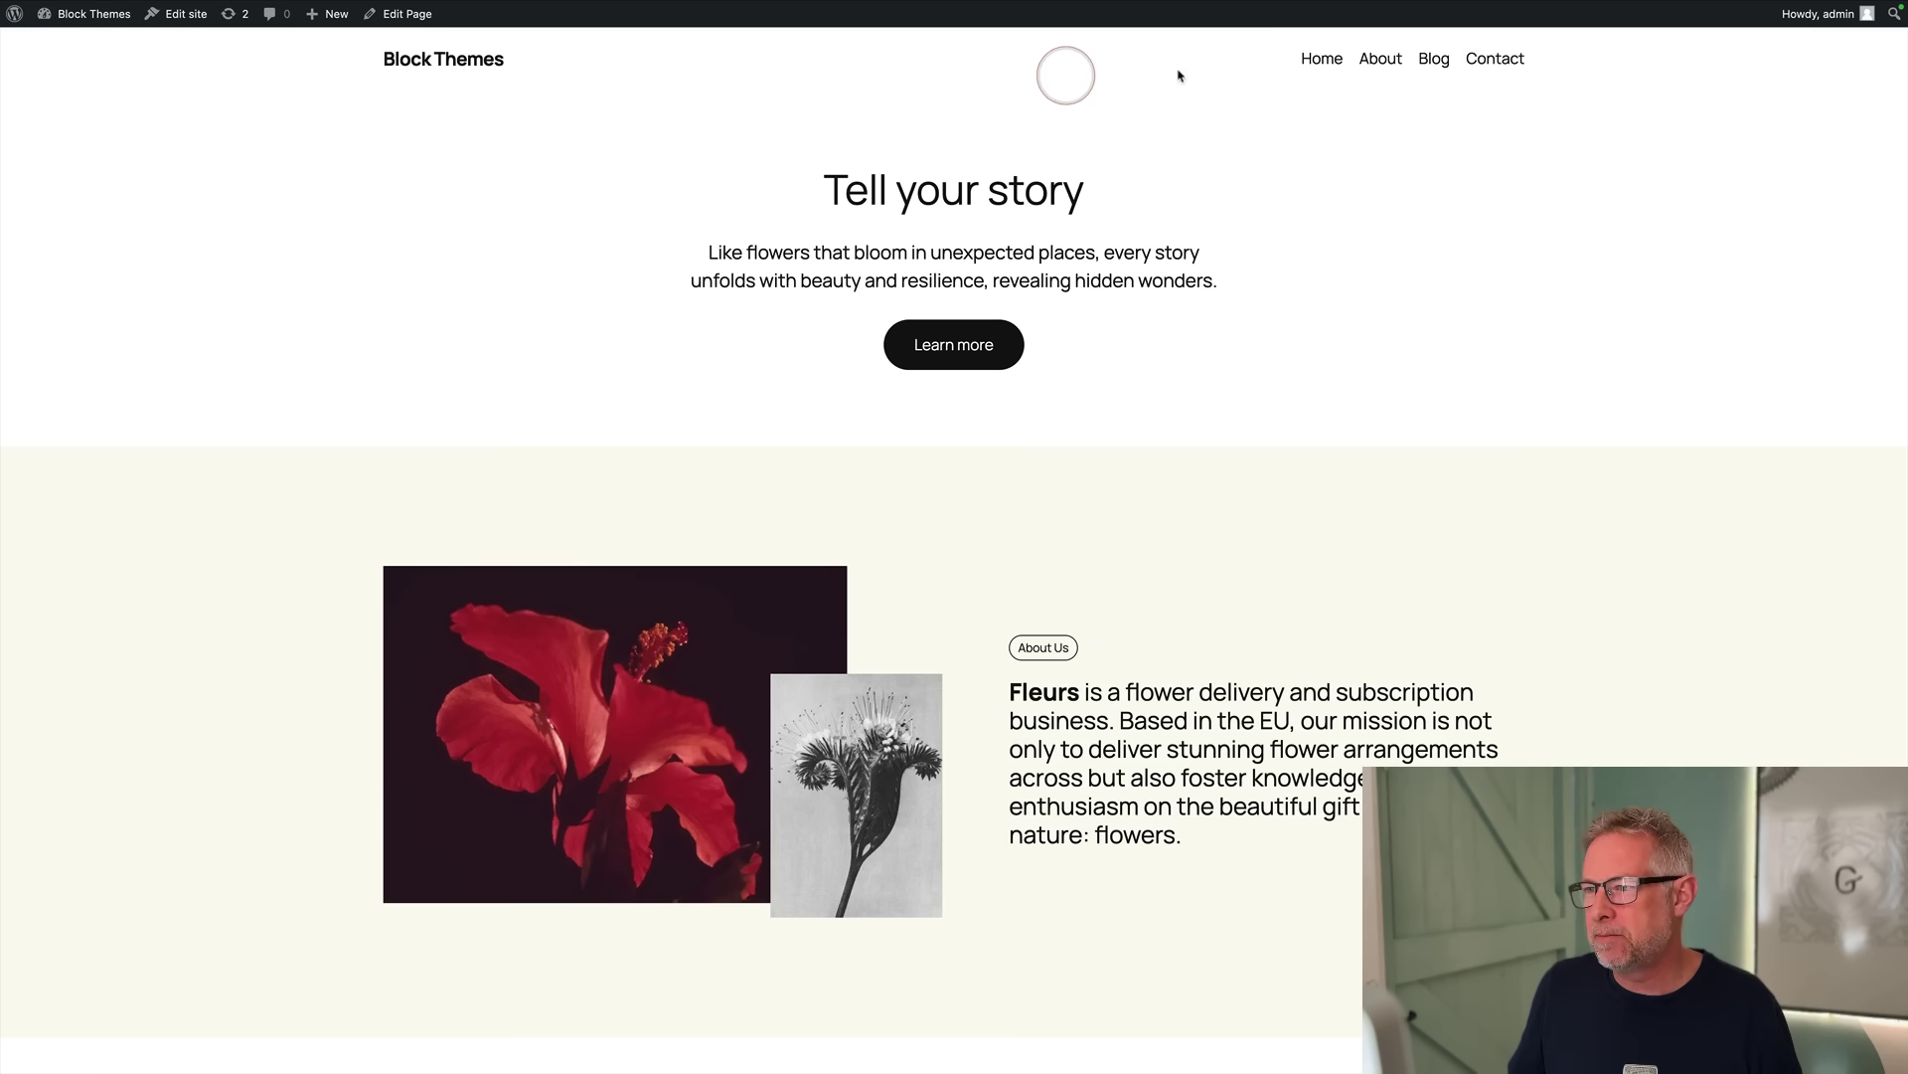
In the Site Editor, select the Header, its Home link, and the whole navigation menu
click(178, 20)
click(1205, 86)
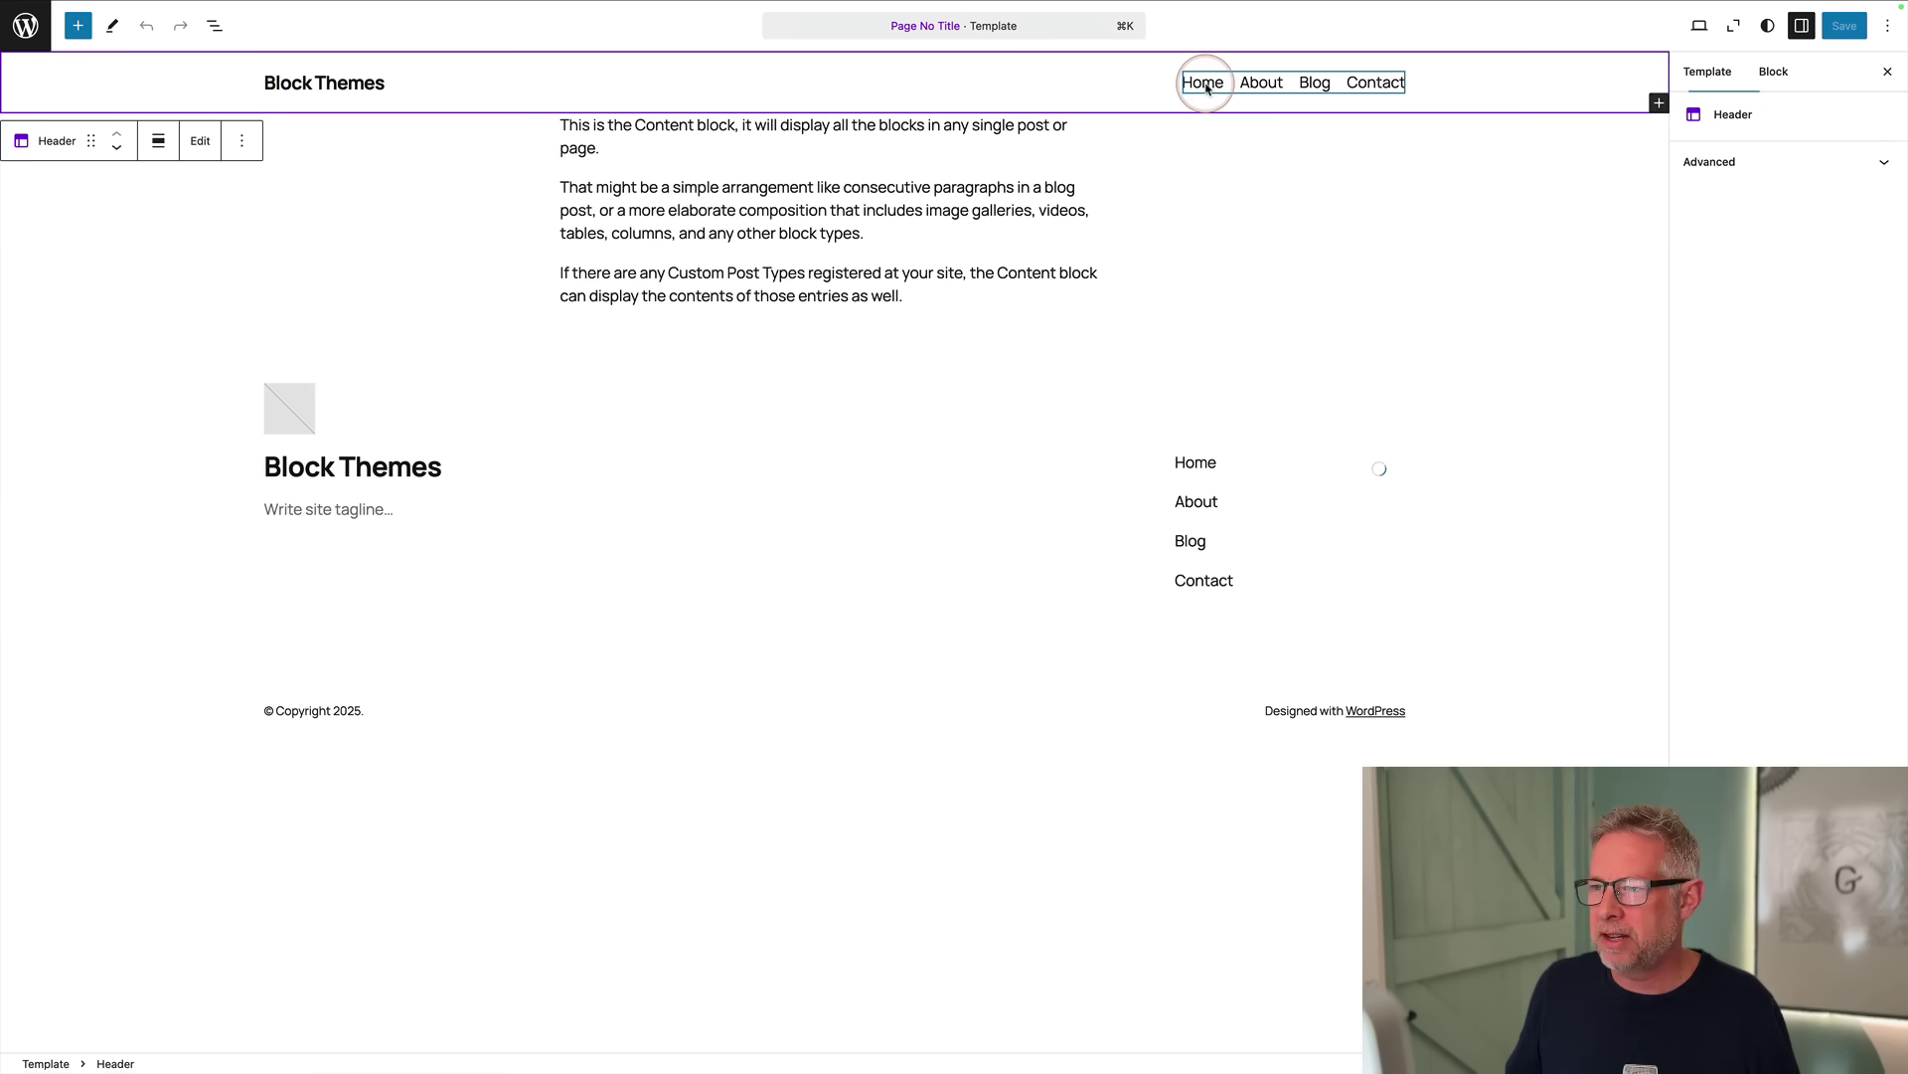
click(1207, 88)
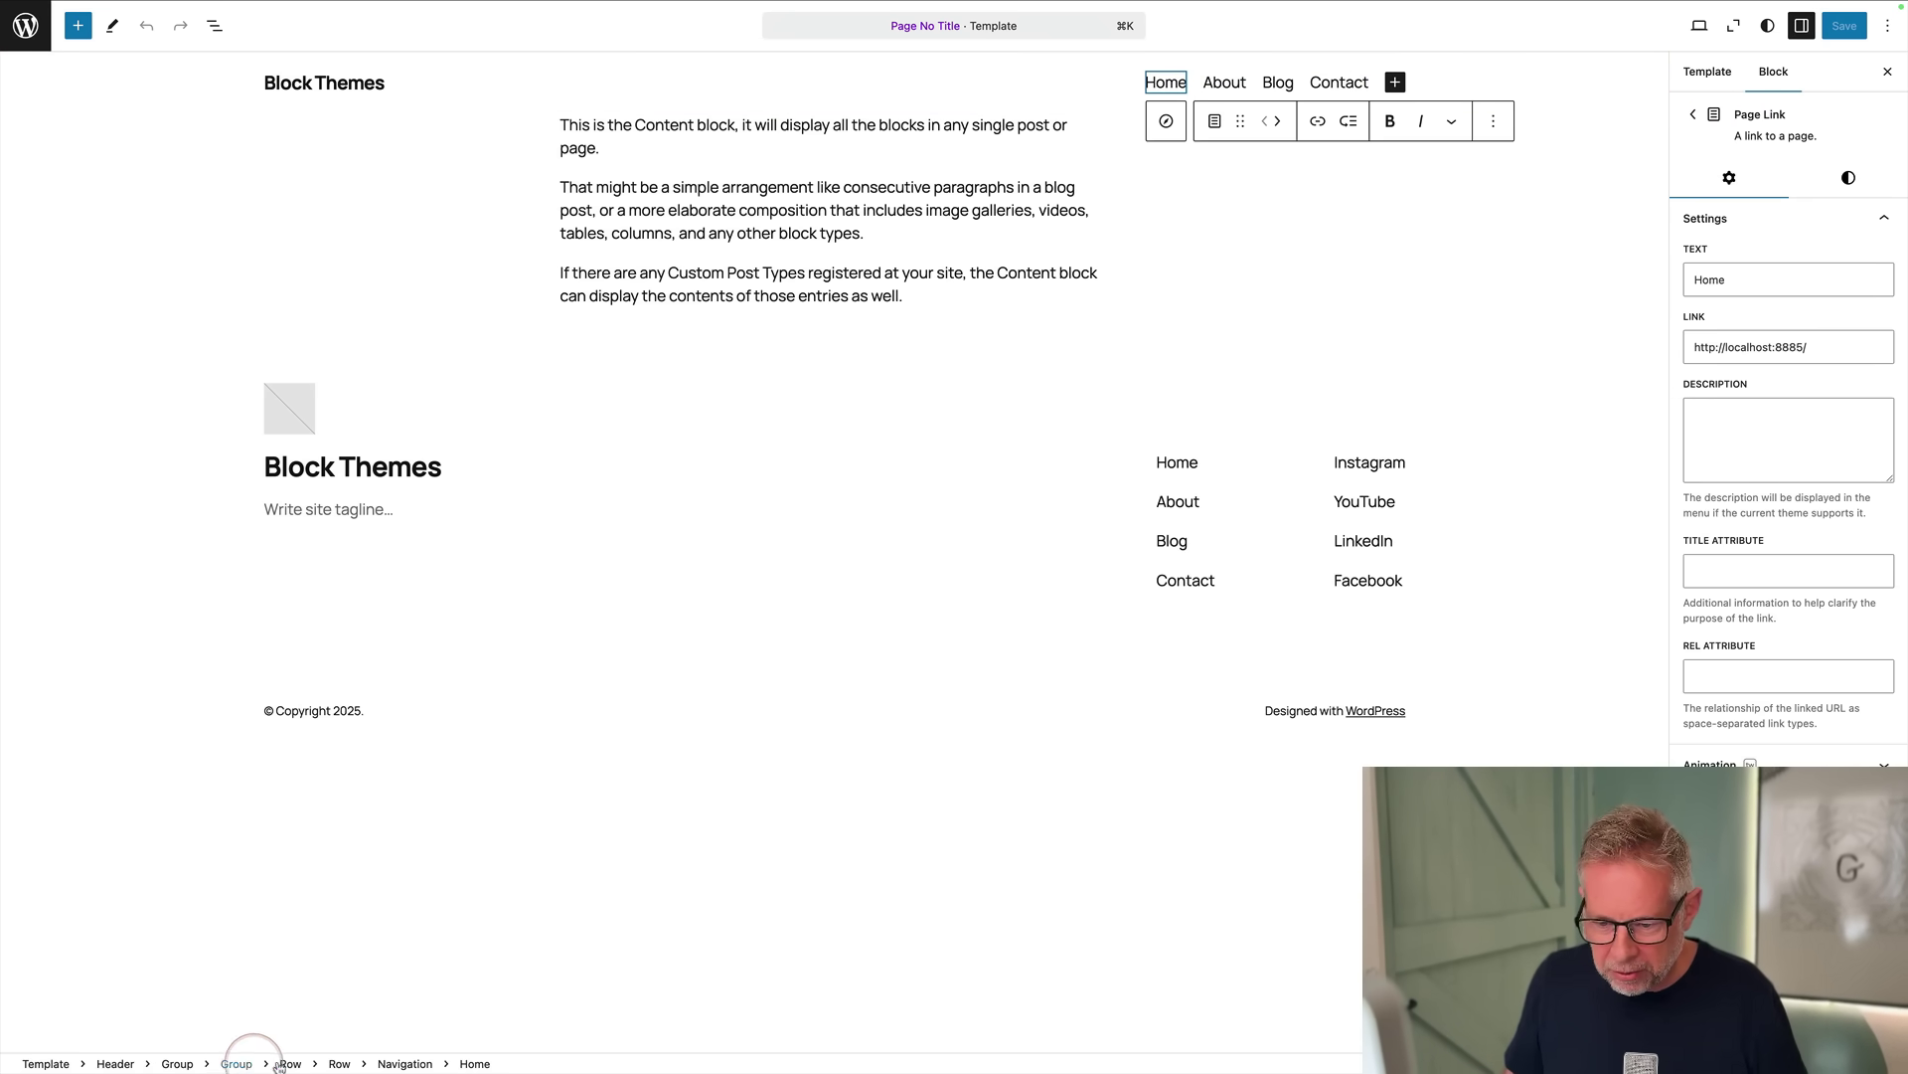
click(389, 1063)
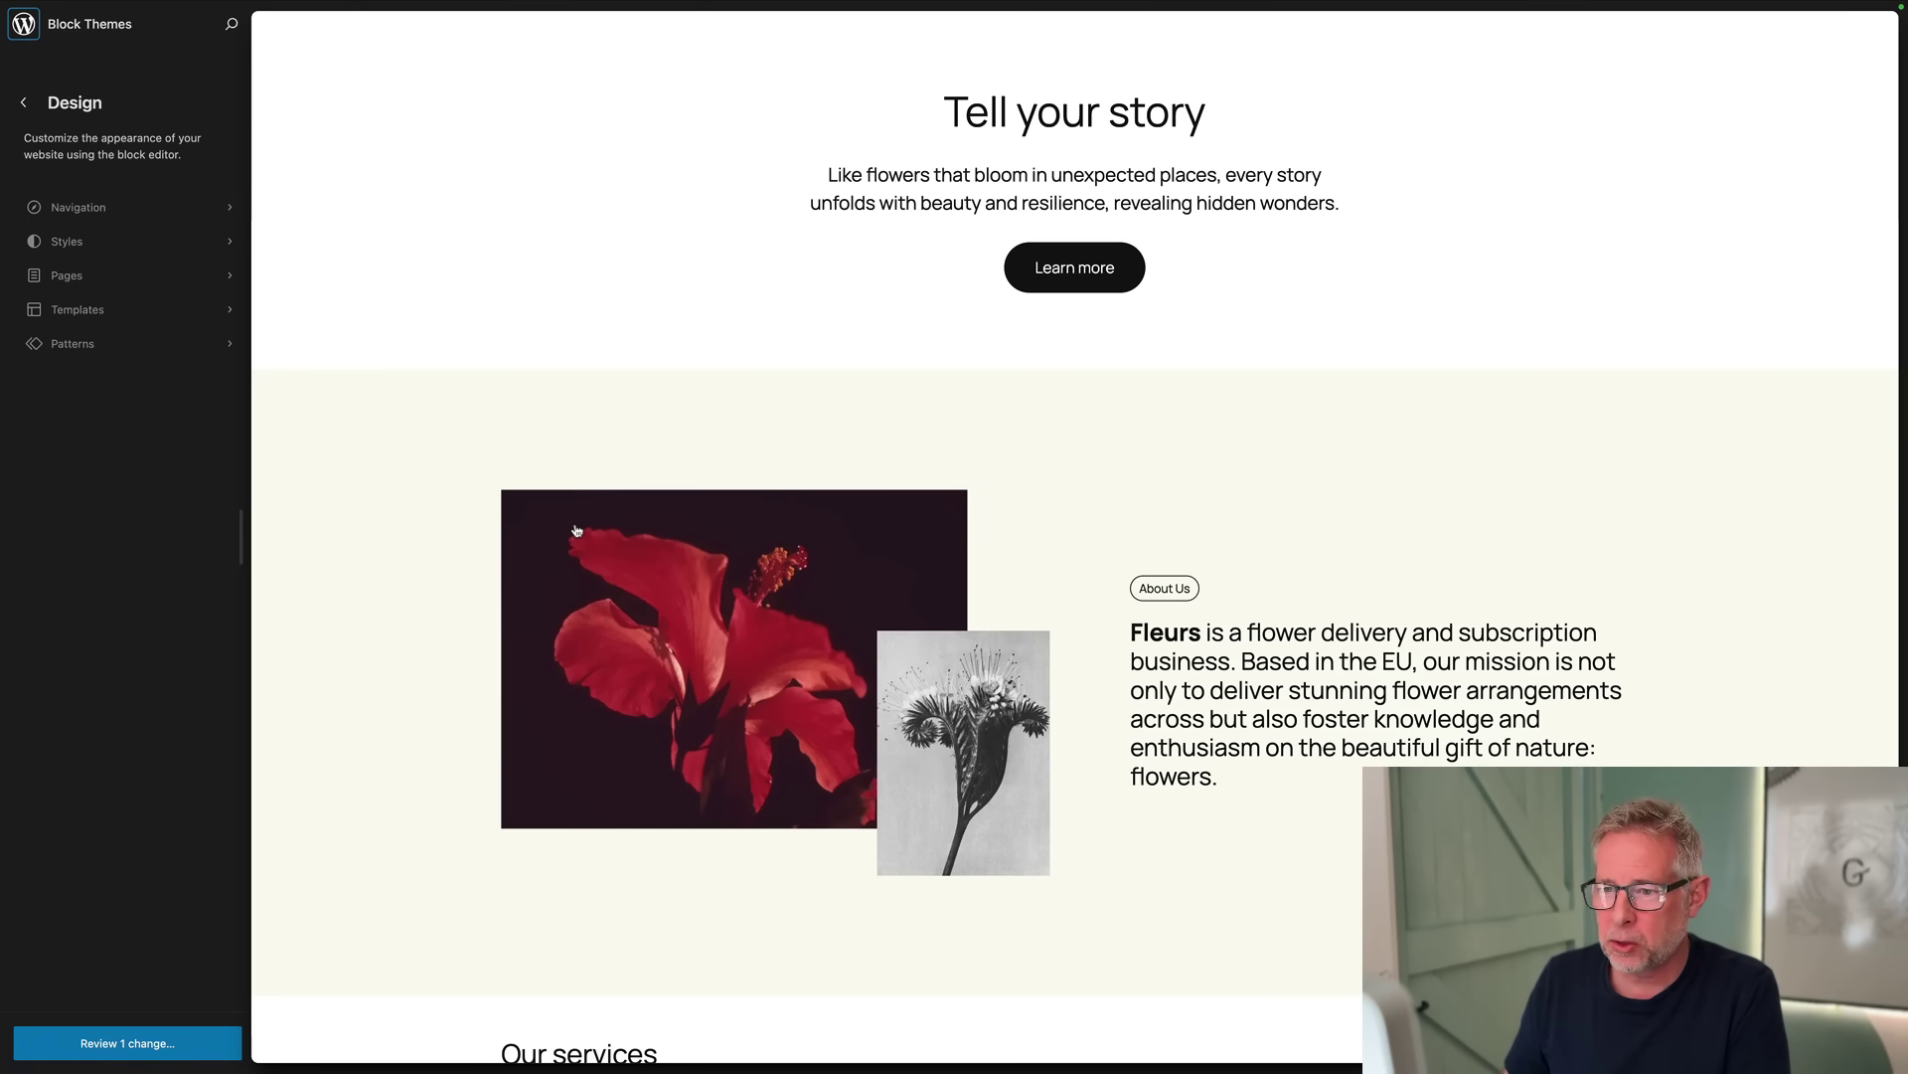
Open Home in the full editor, select its Content block in List View, and exit to Templates
click(573, 390)
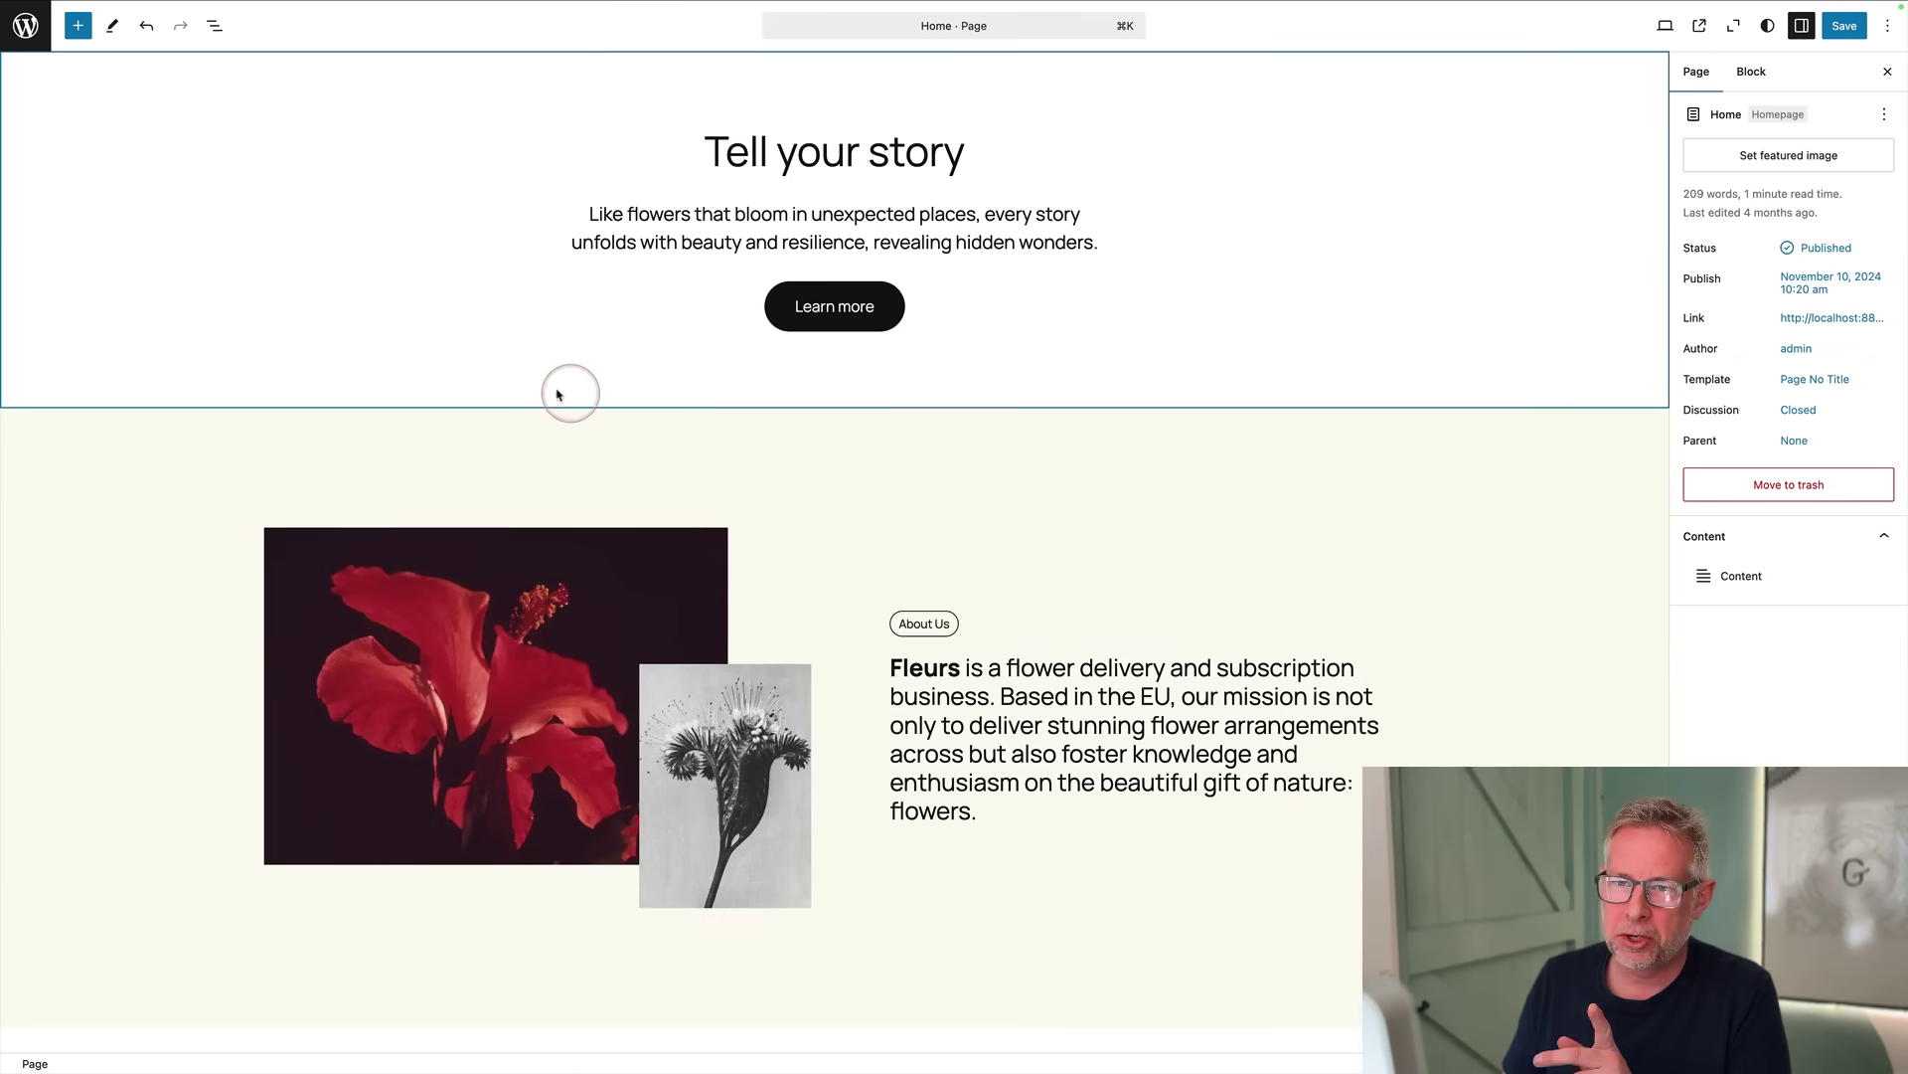
click(214, 24)
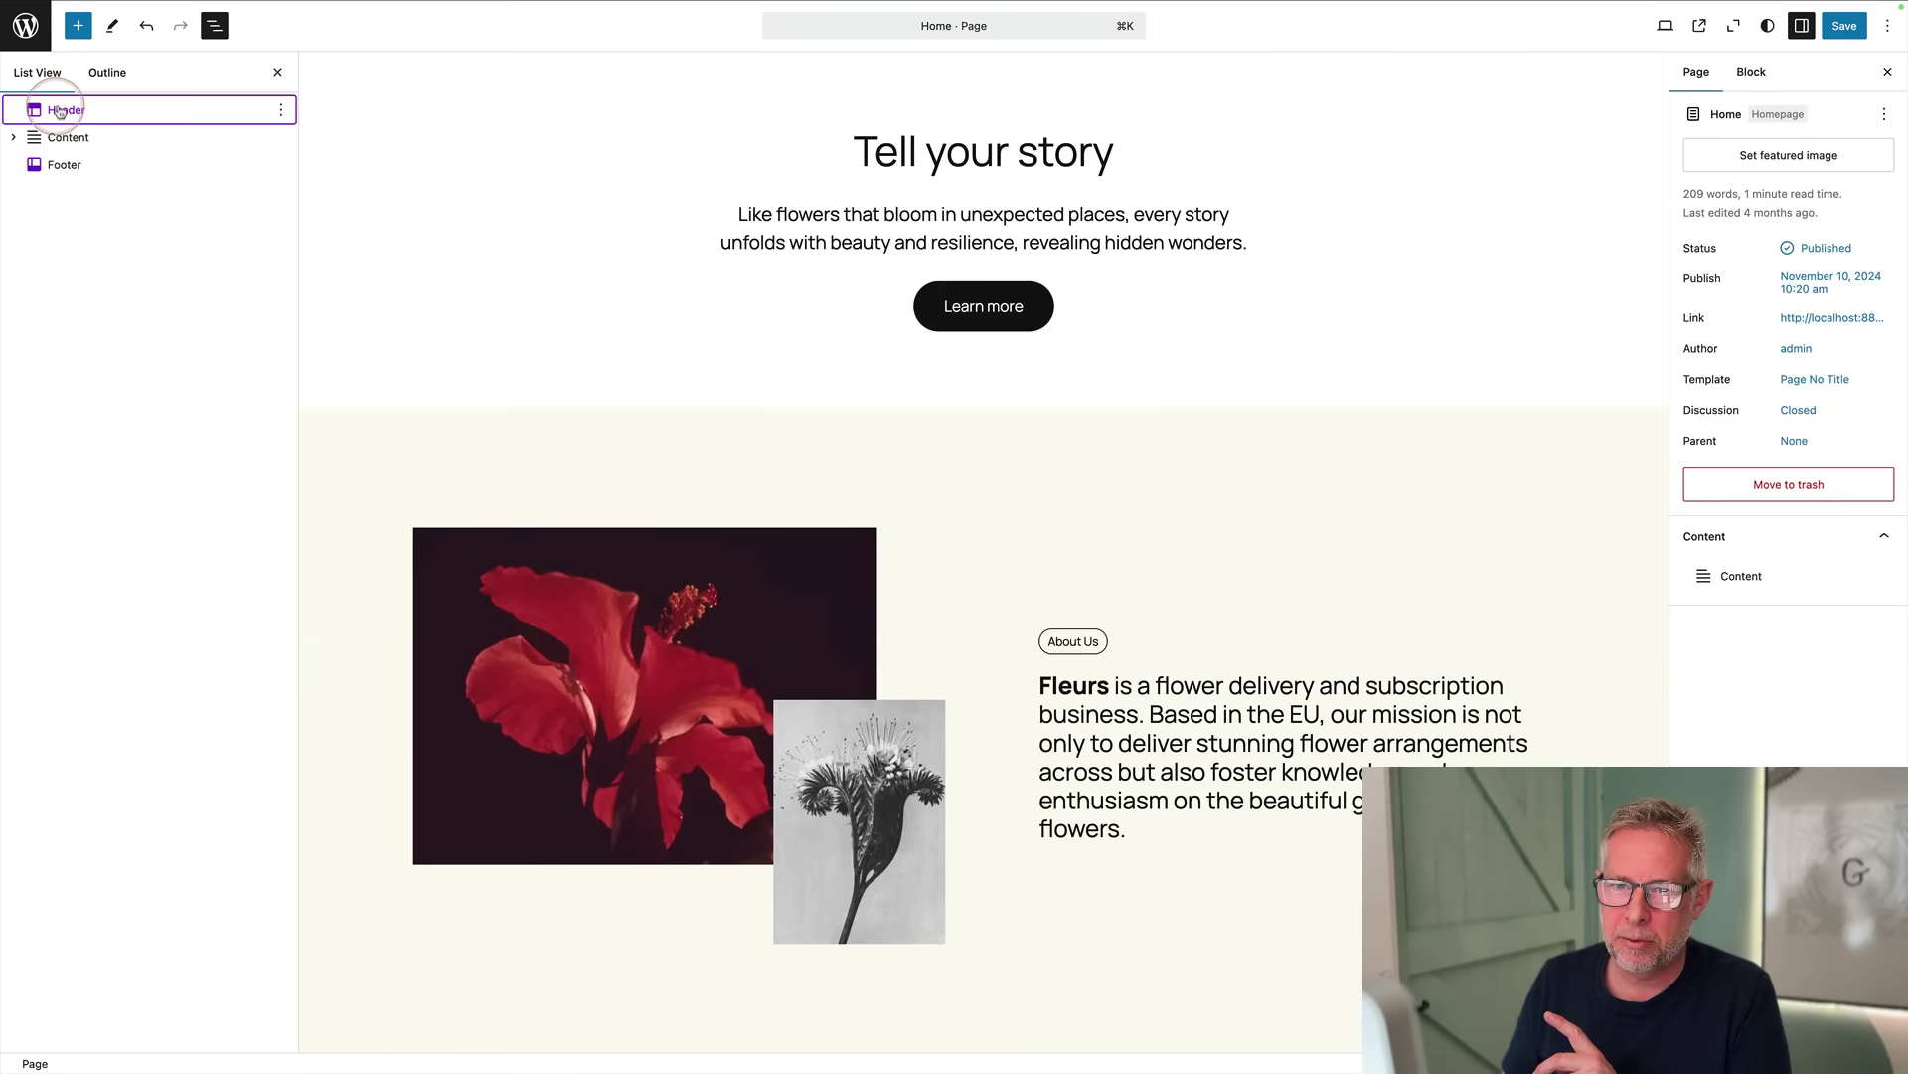
click(59, 138)
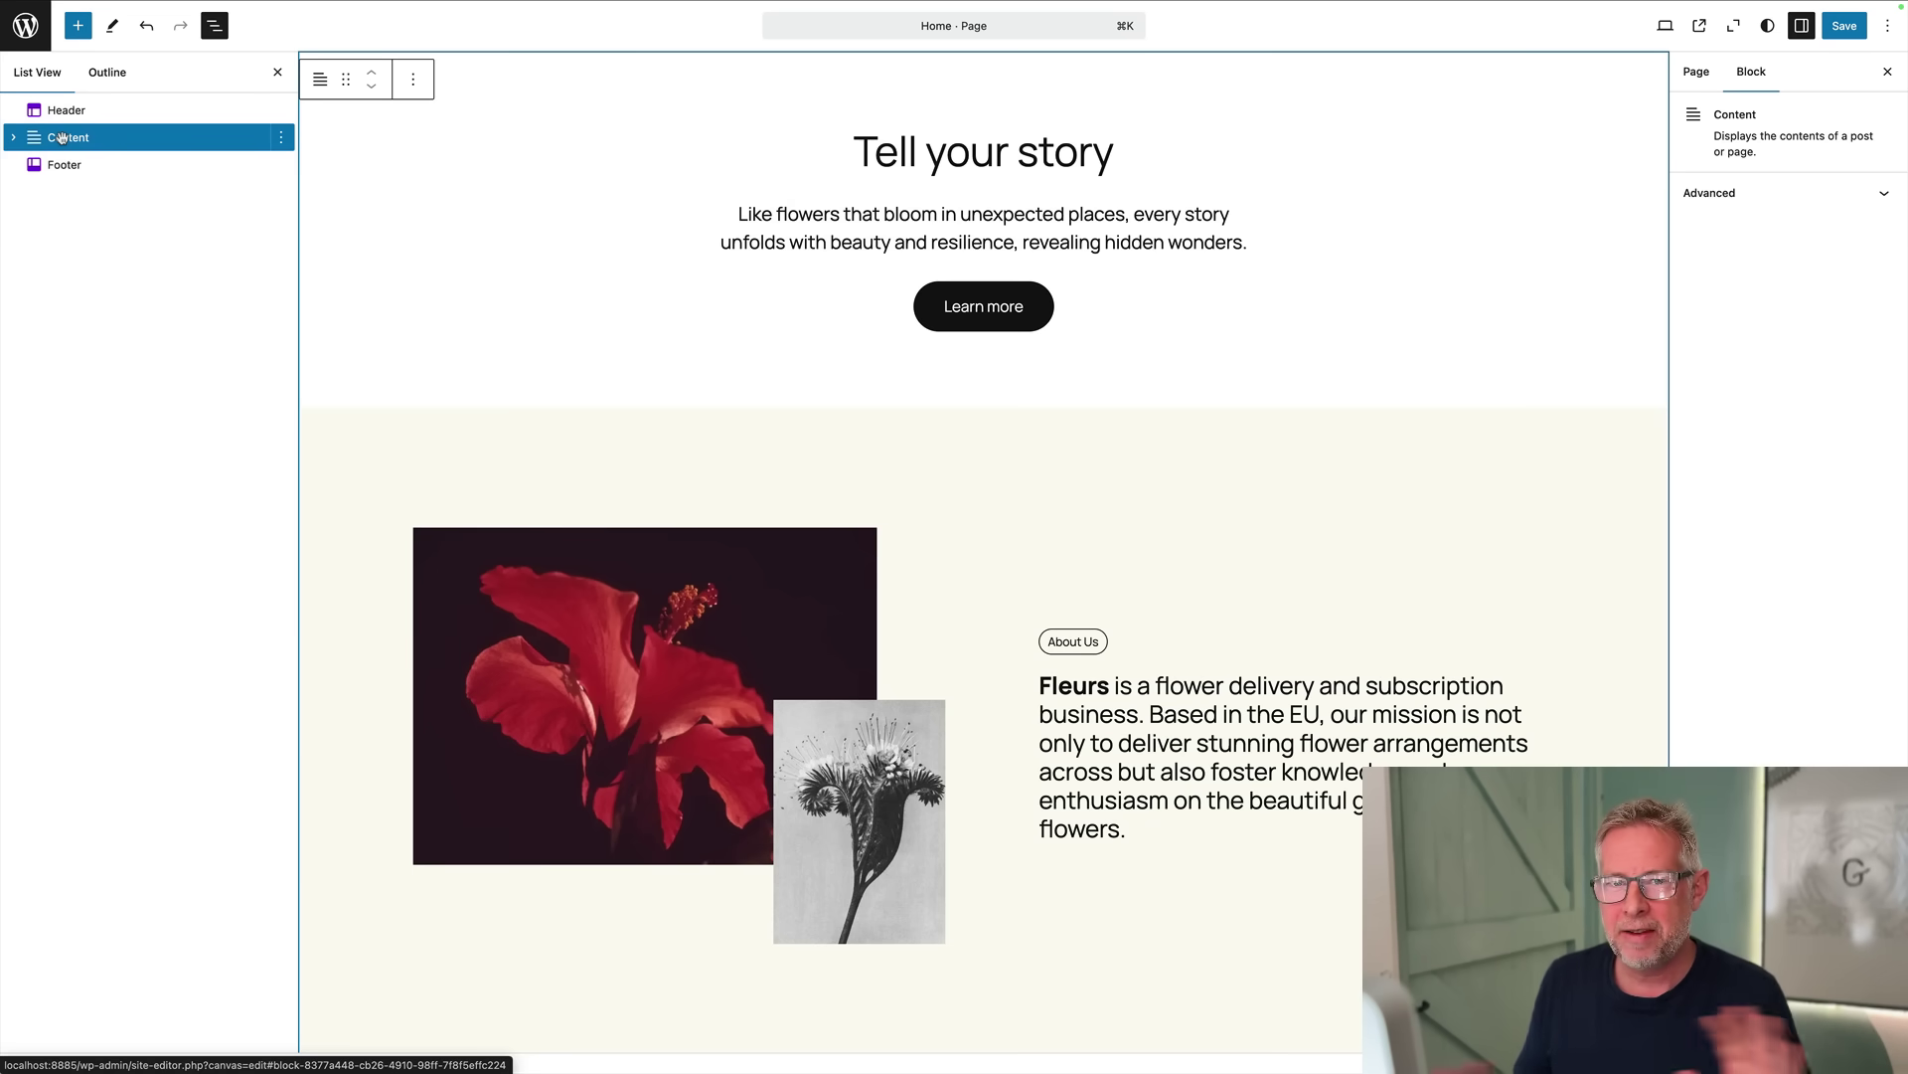
click(24, 25)
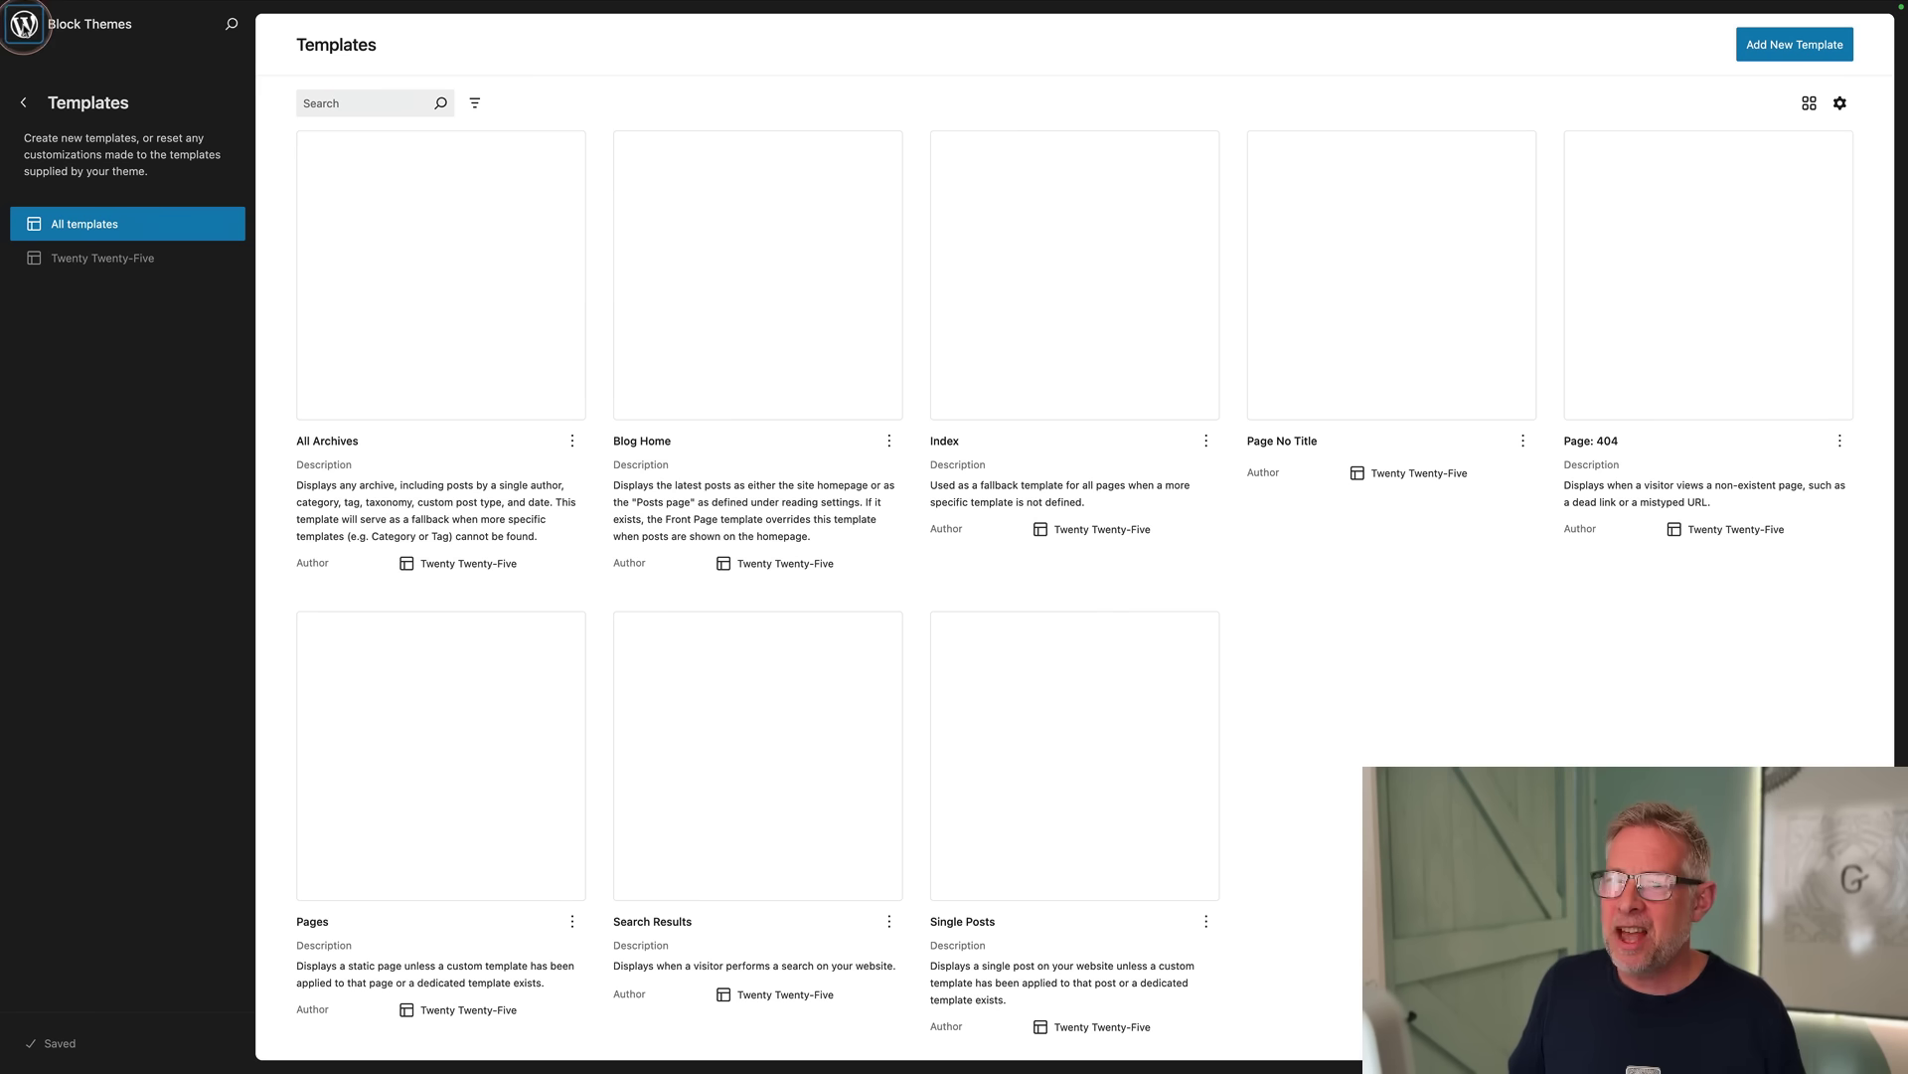
From Twentig > Starter sites, import News Blog with 'Delete previously imported content' enabled
click(23, 23)
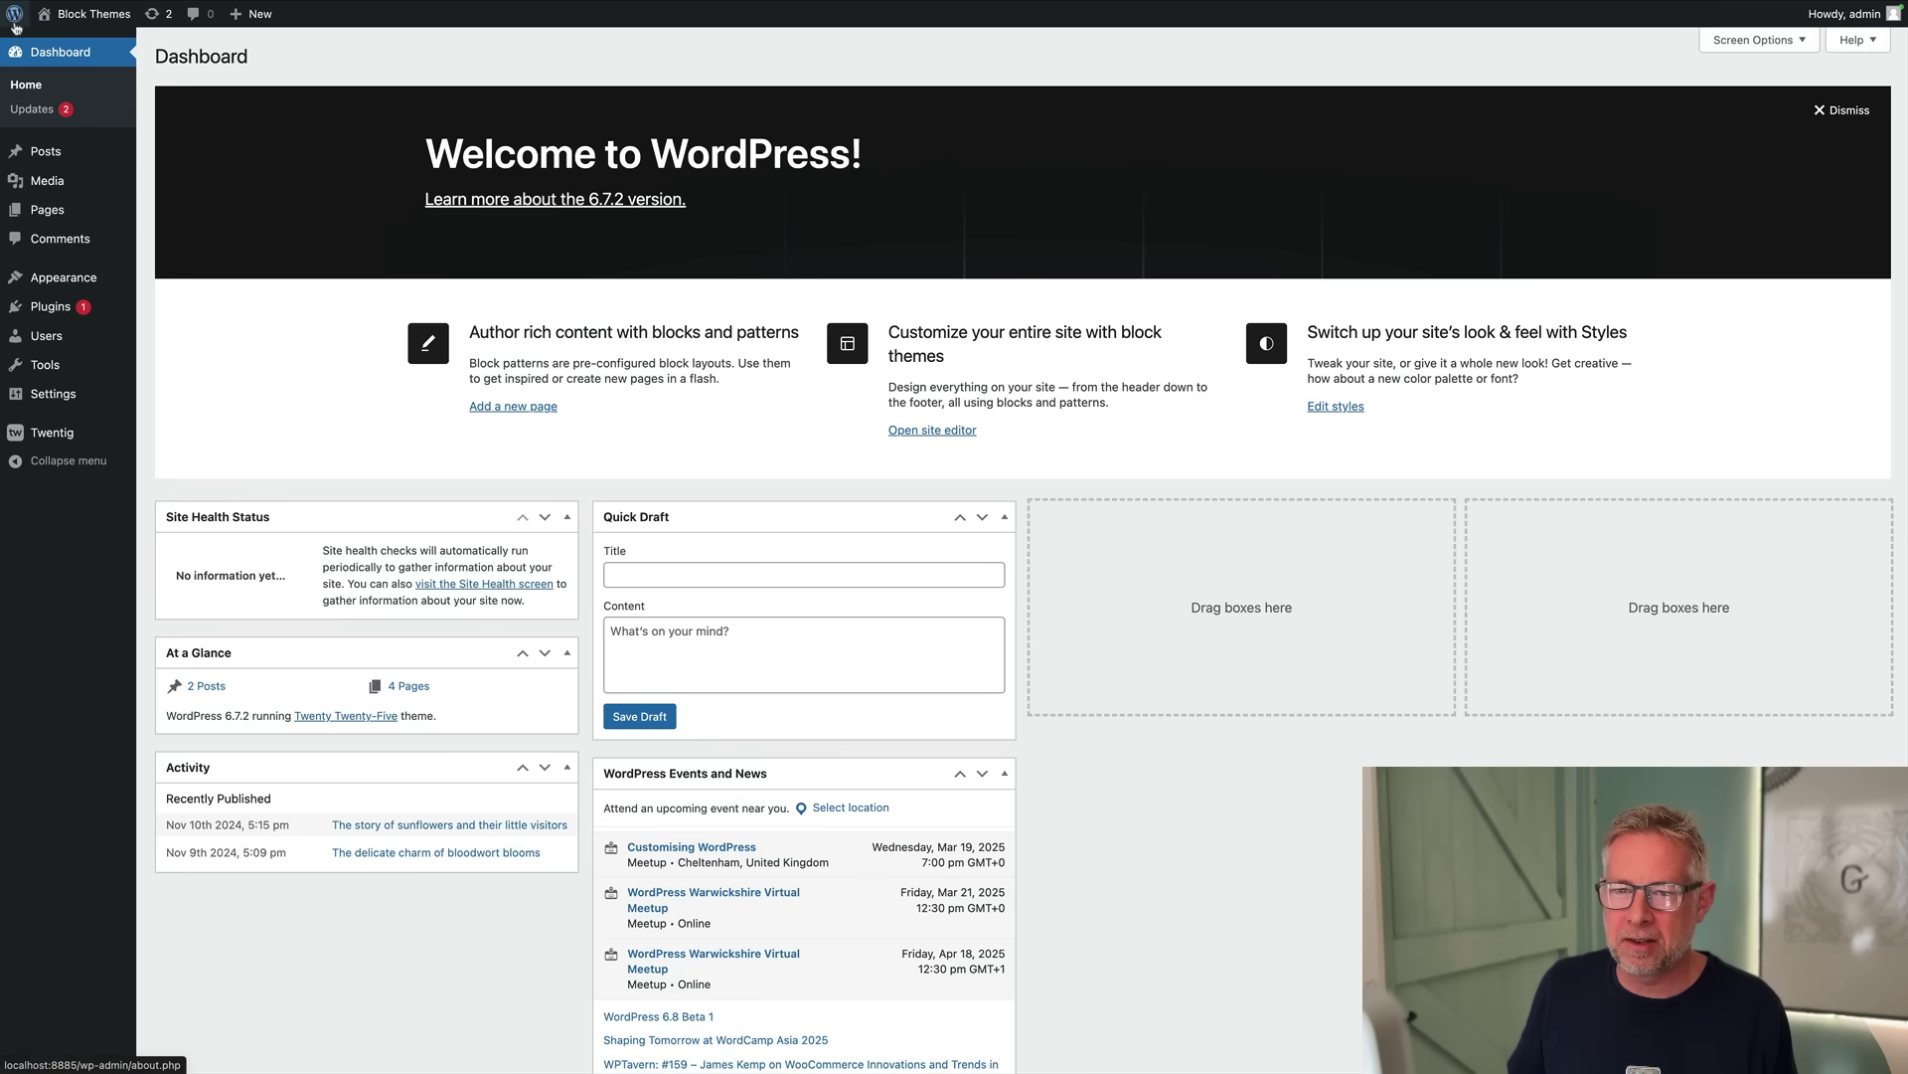
click(82, 430)
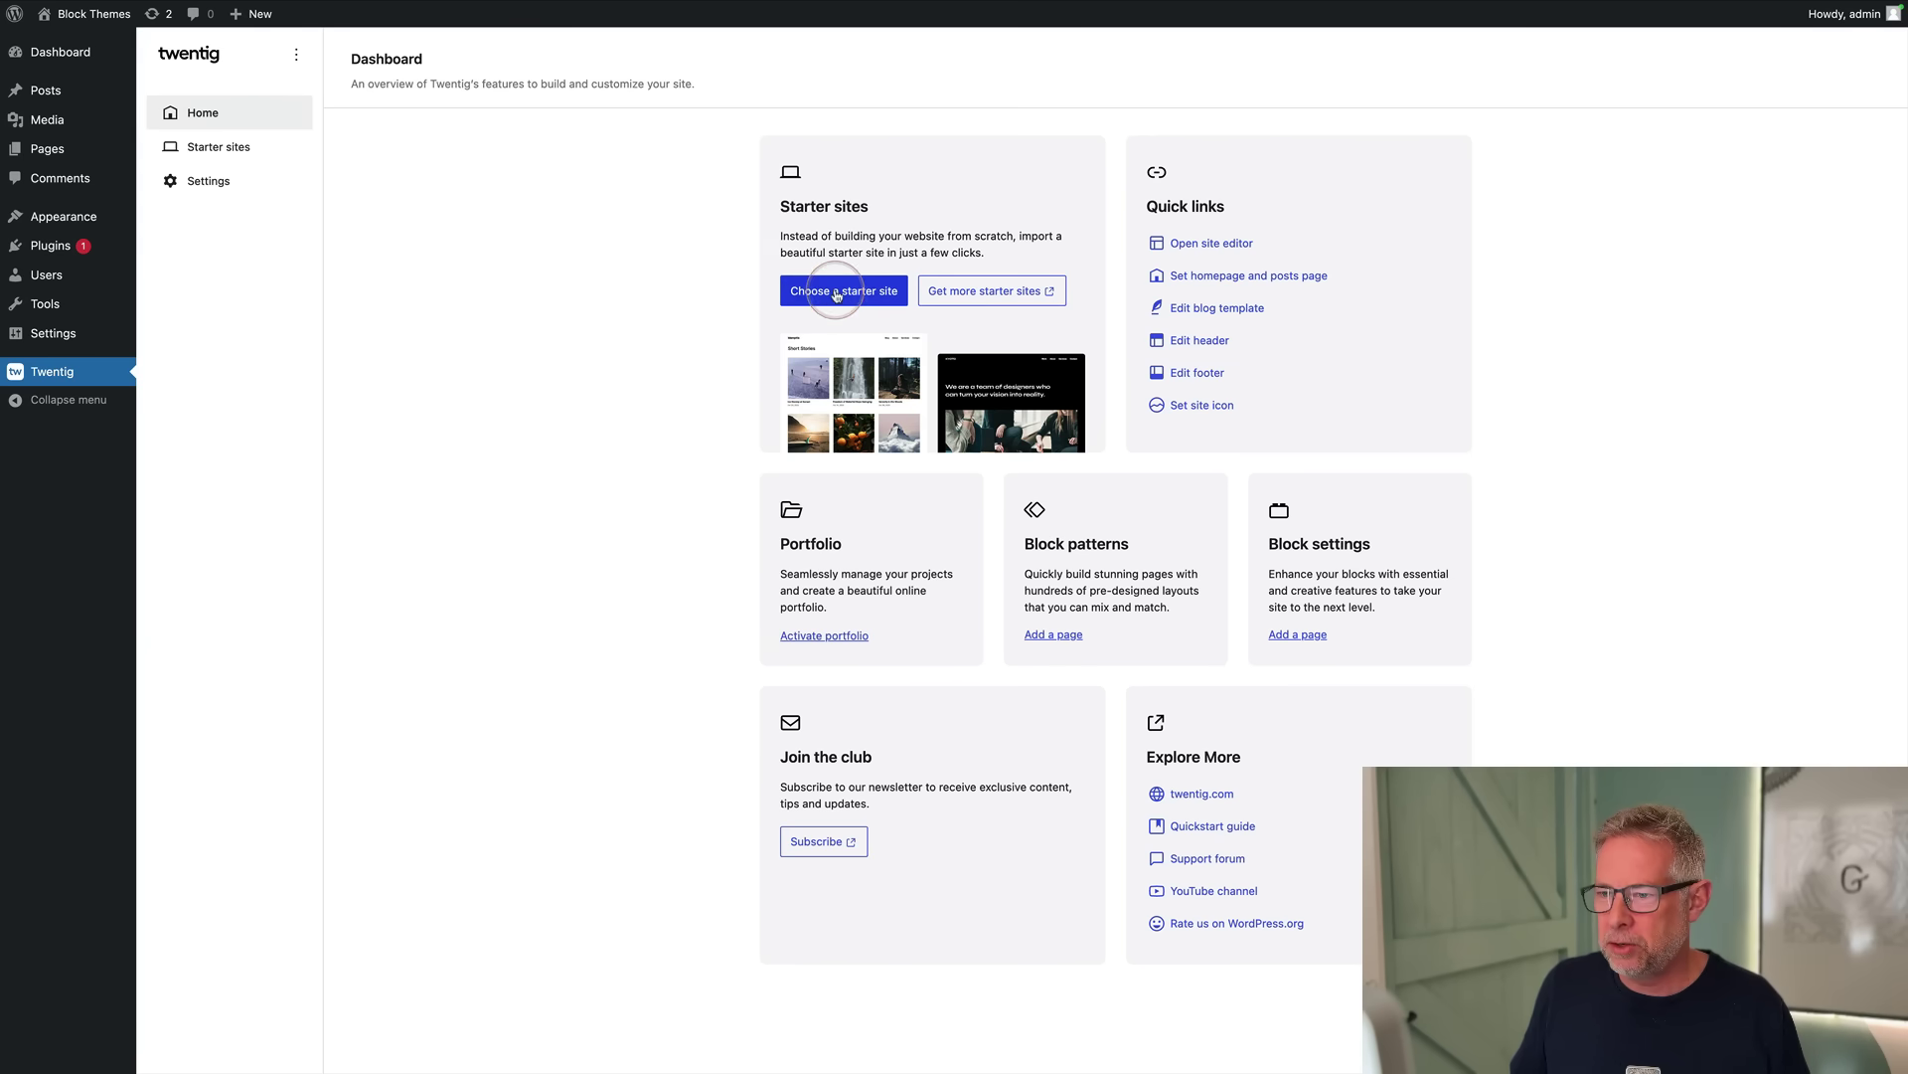
click(839, 410)
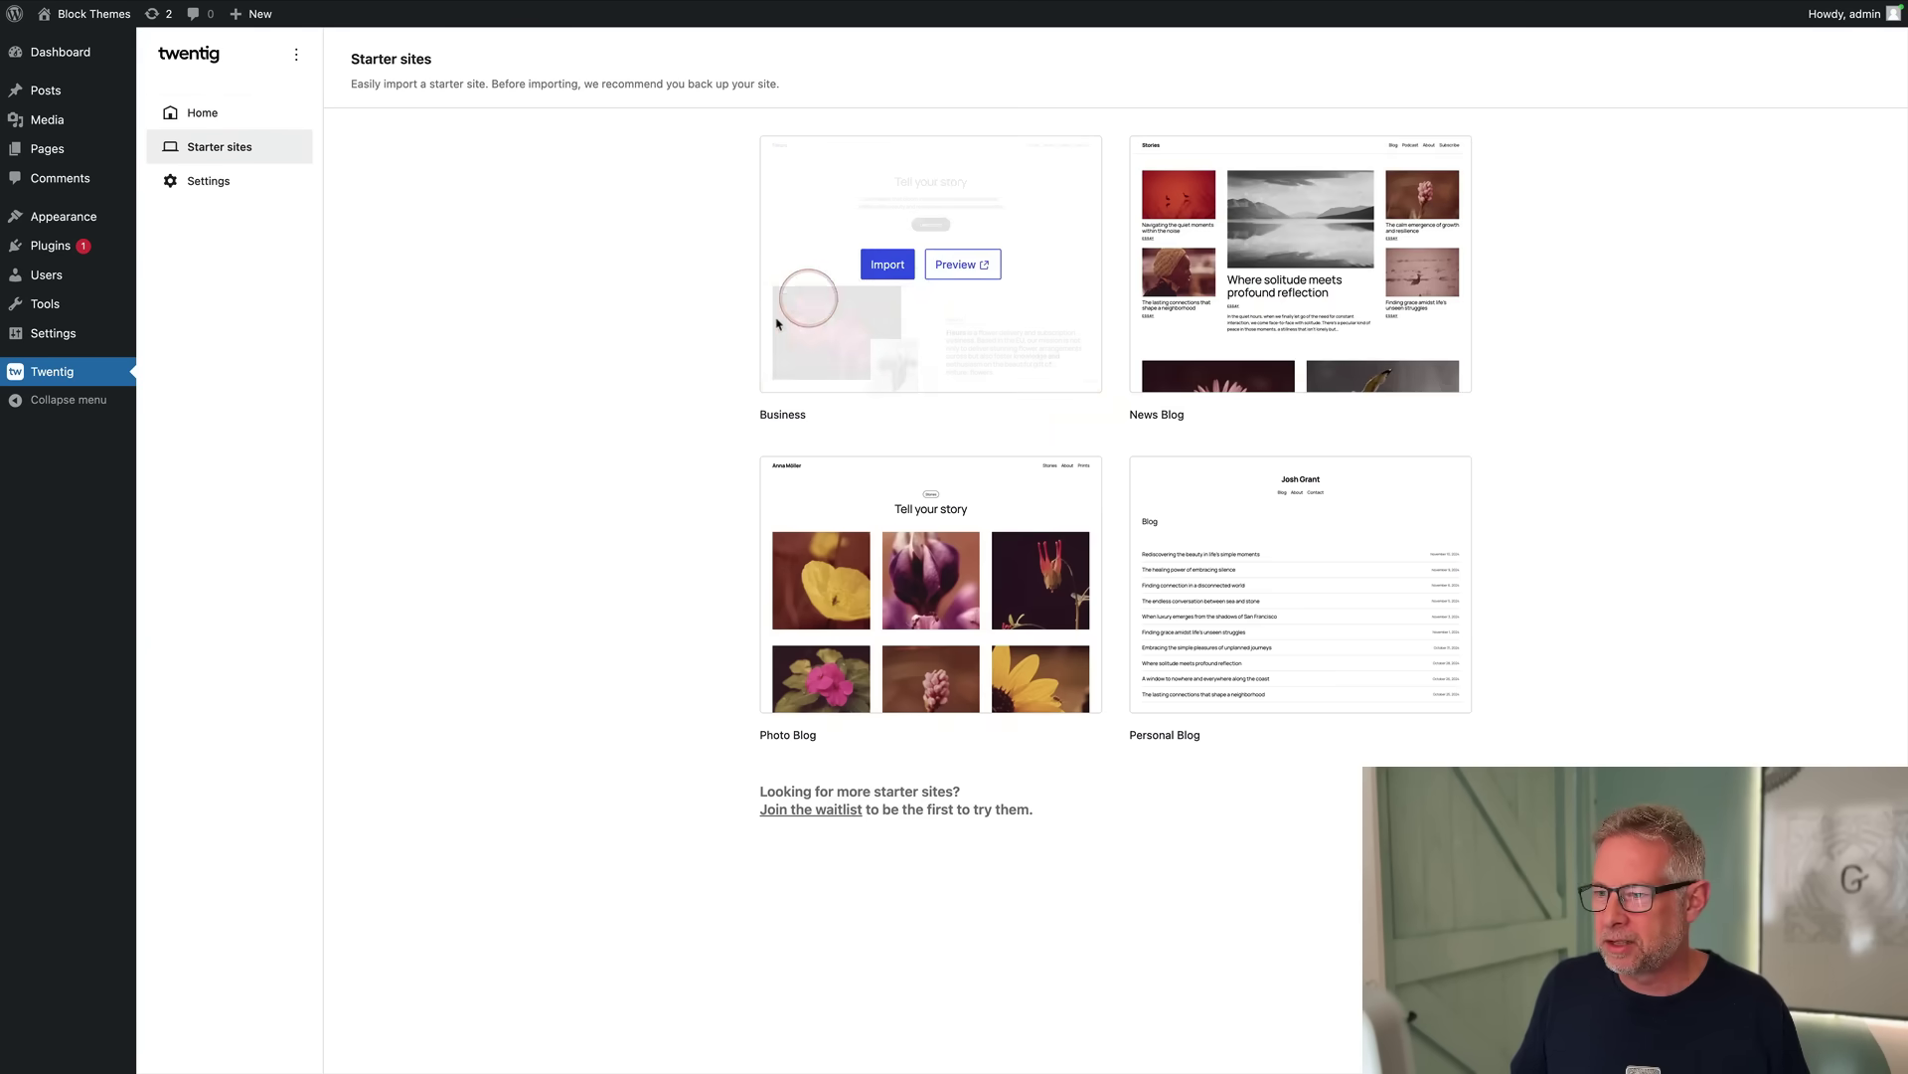
click(1258, 271)
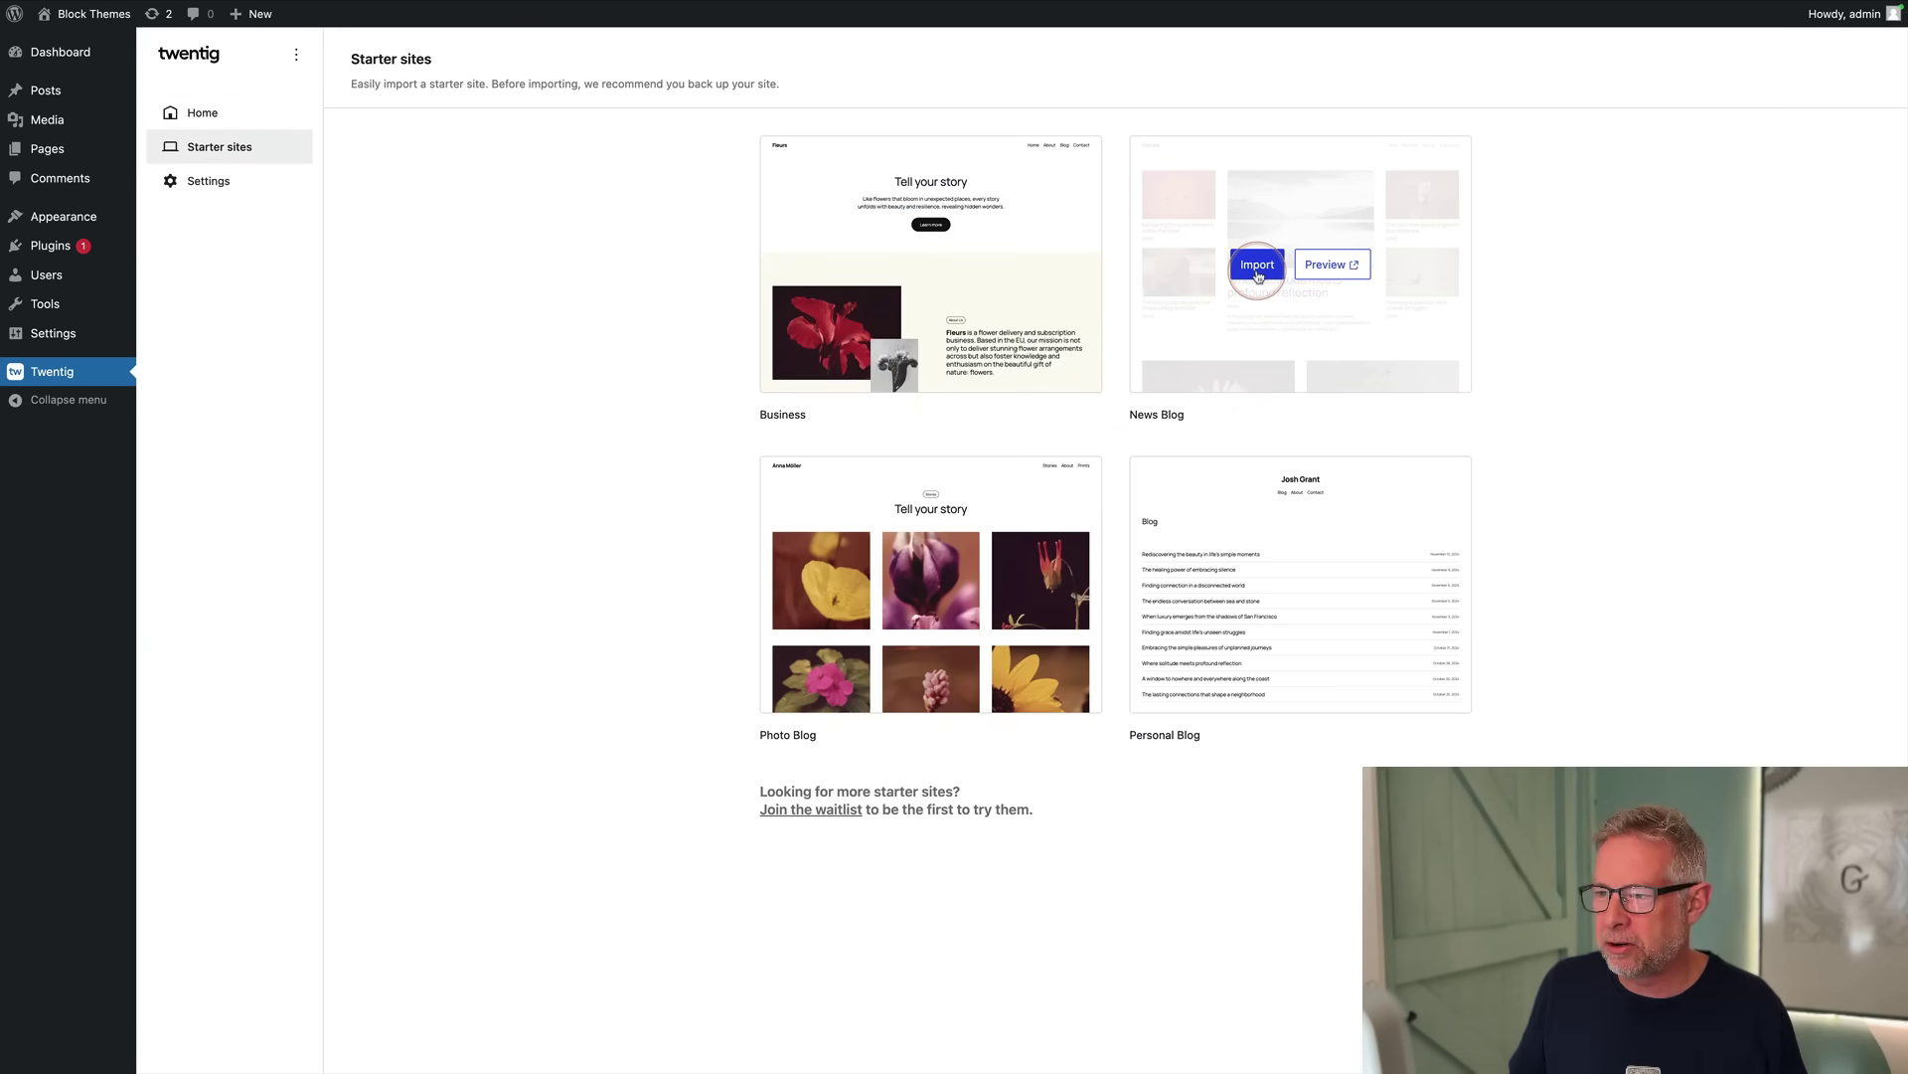
click(1257, 269)
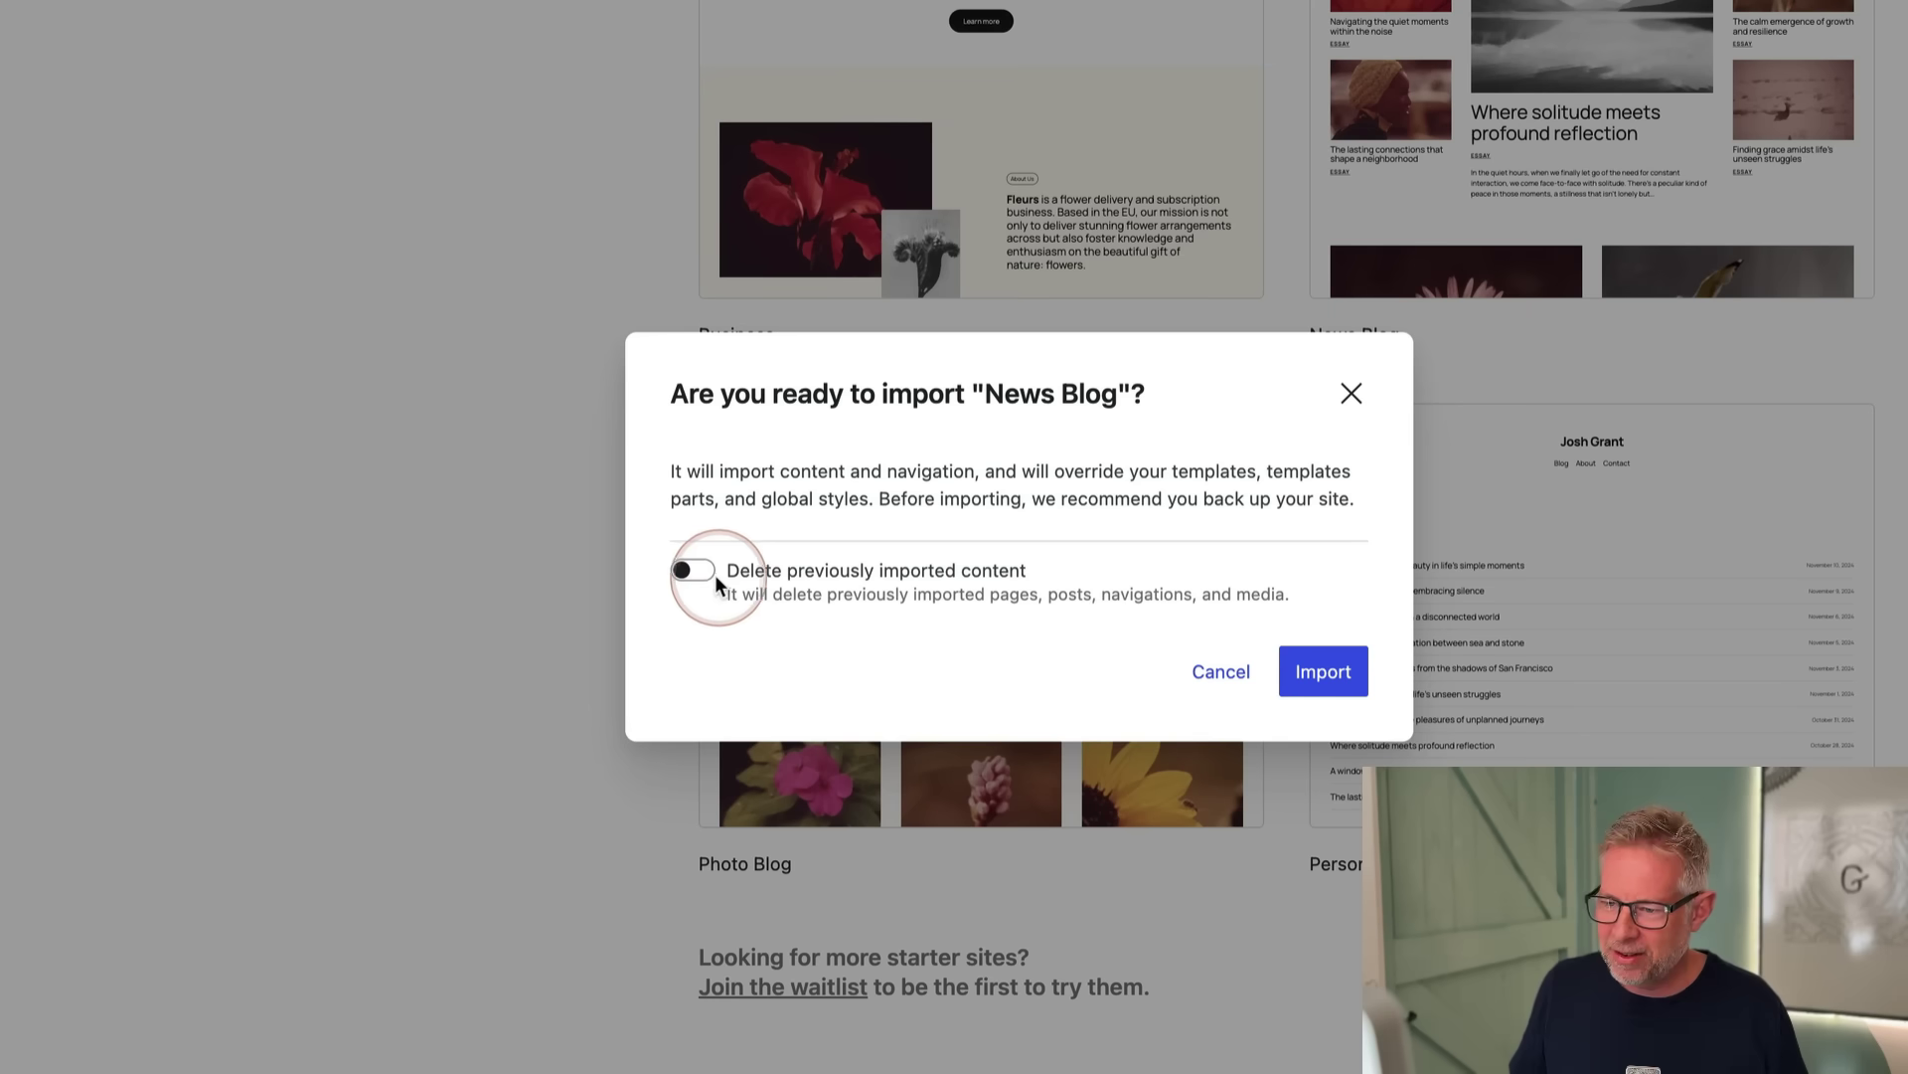
click(754, 558)
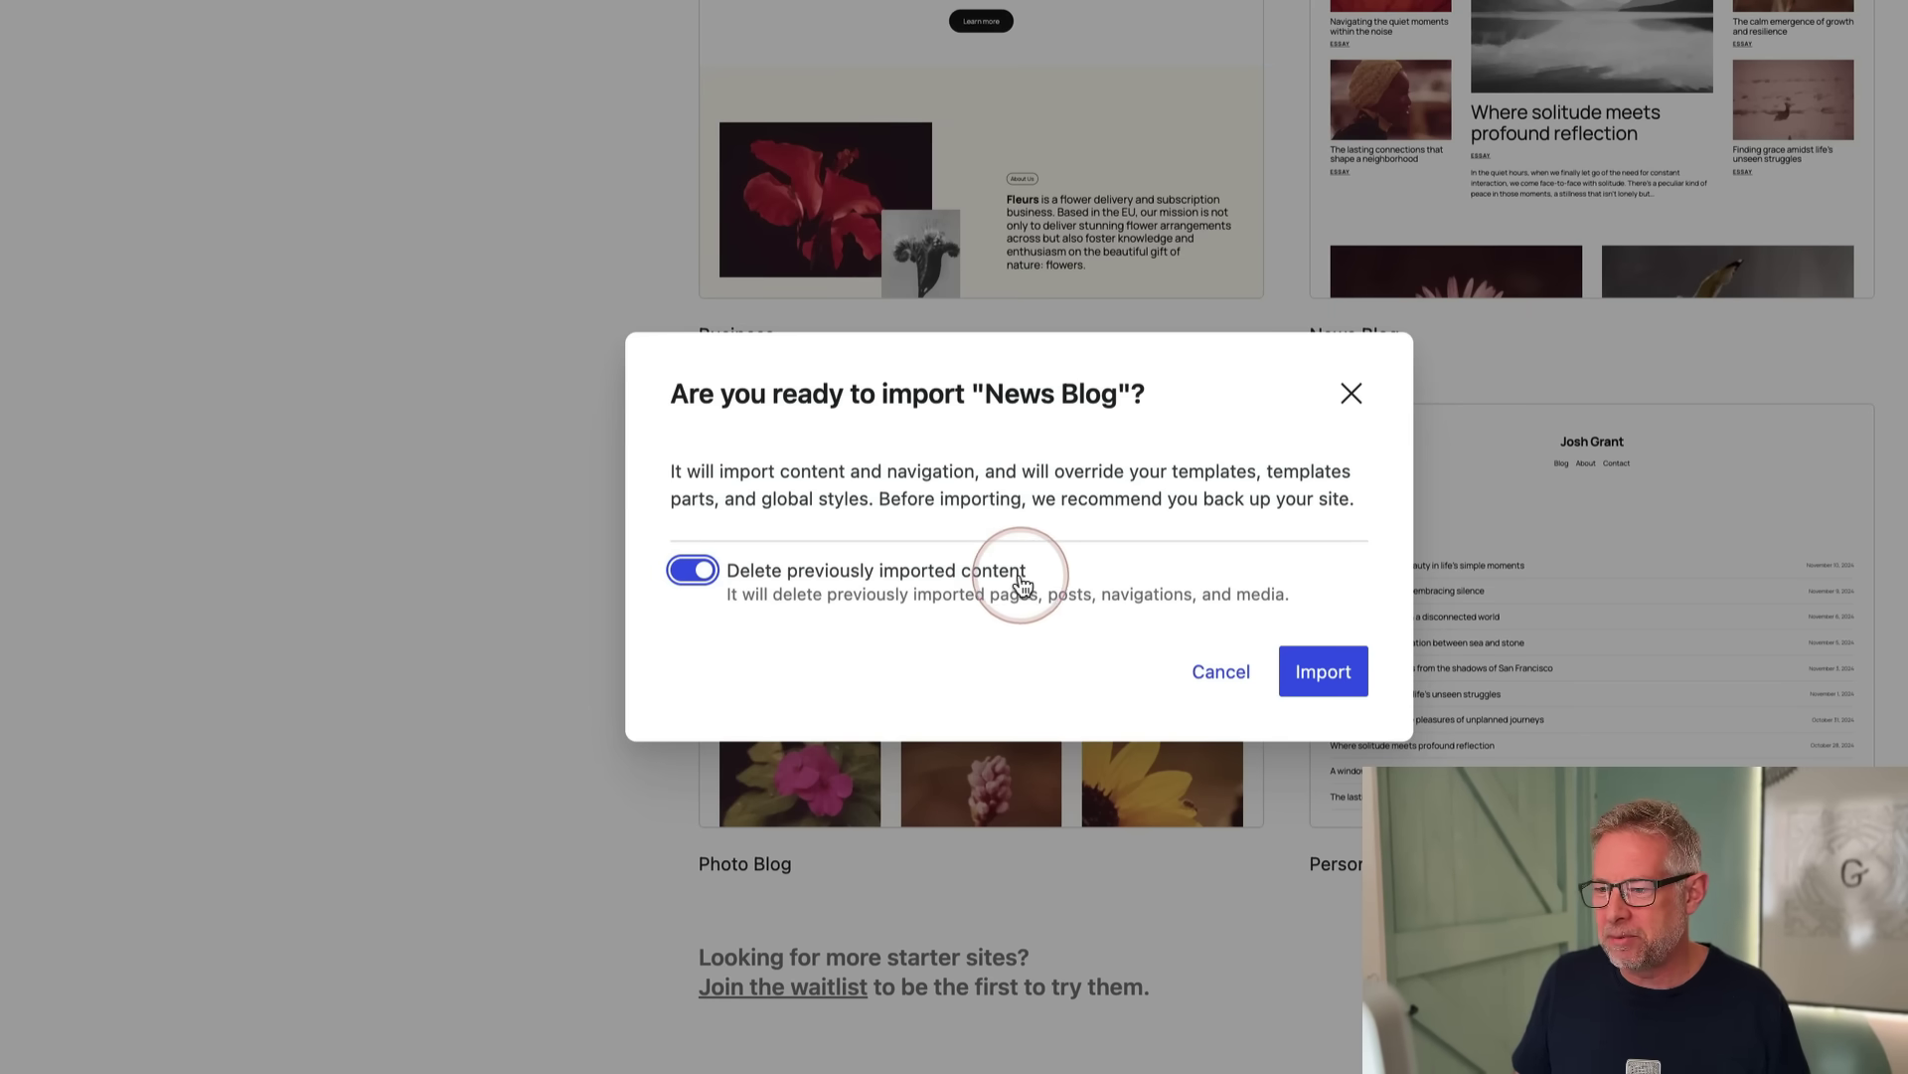
click(1327, 672)
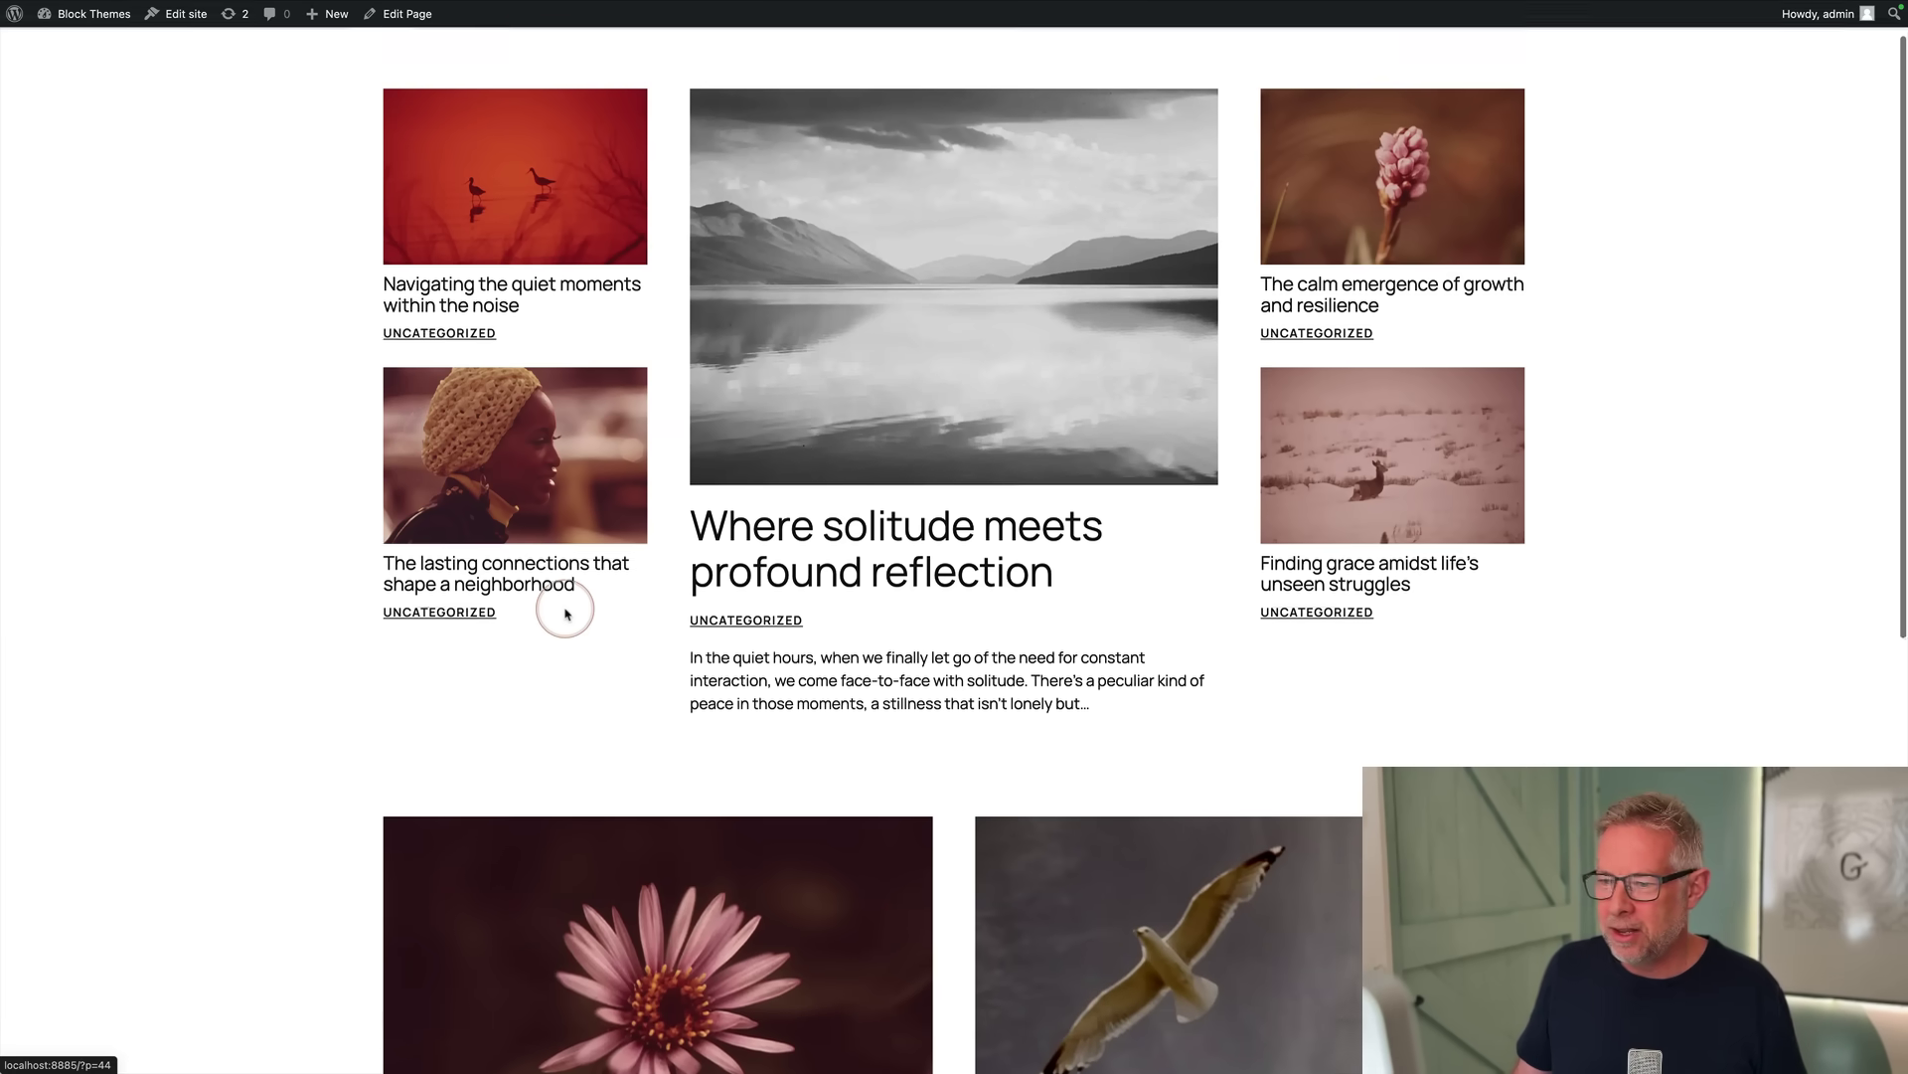
scroll(566, 609, up, 10)
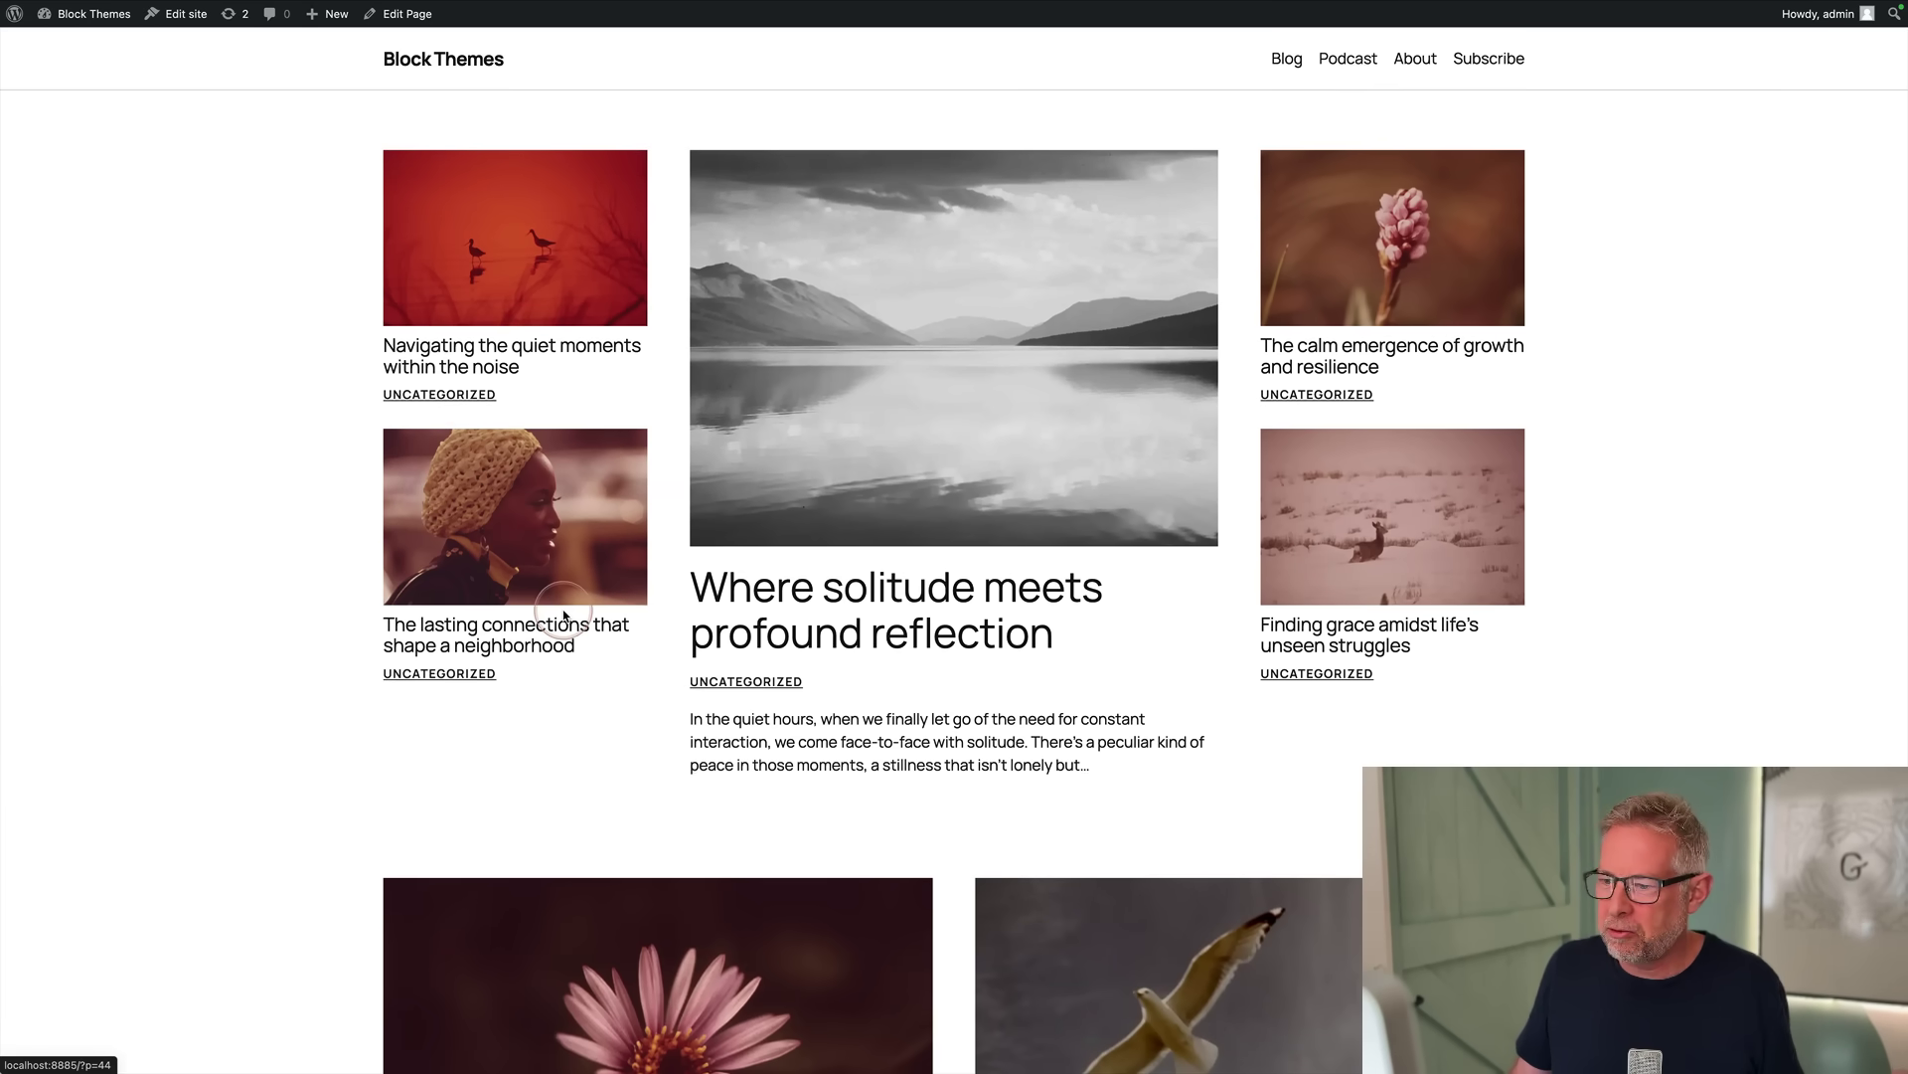